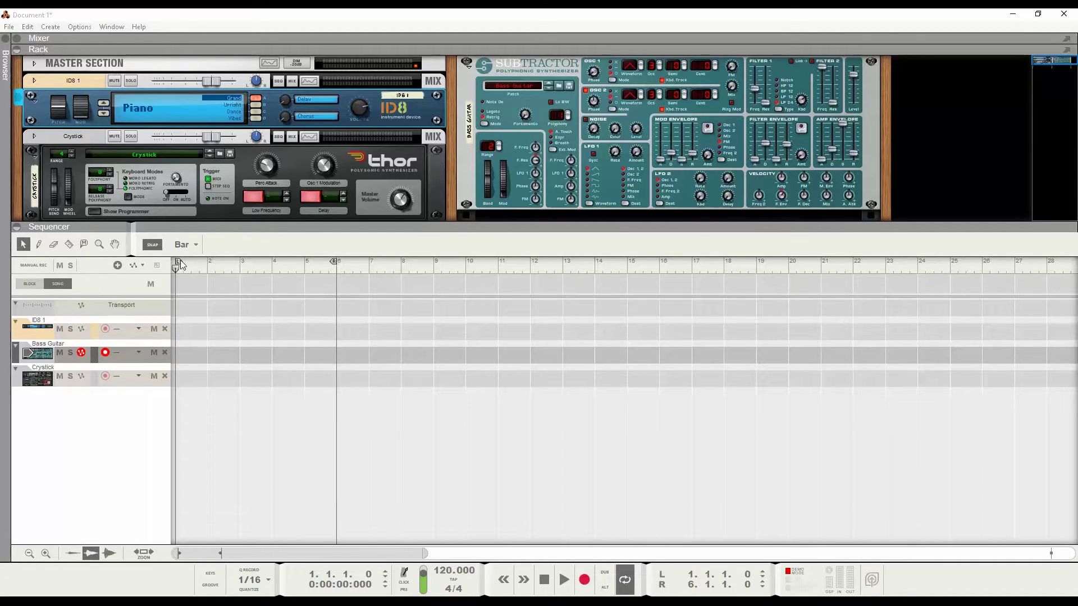
- Move the loop's left locator to bar 2
{"action": "left_click_drag", "start_coordinate": [178, 262], "coordinate": [211, 262]}
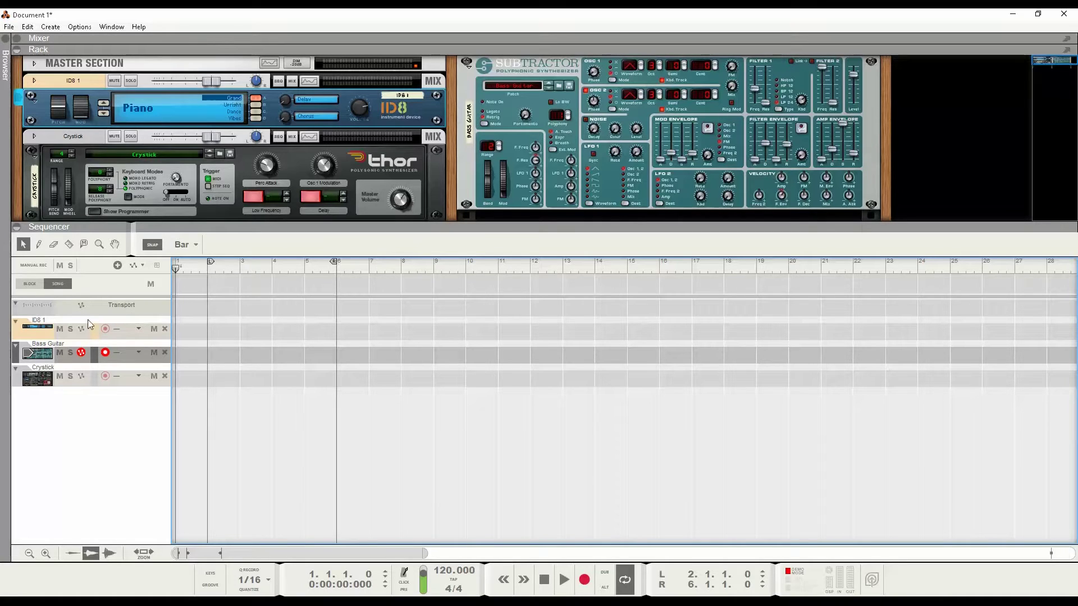
- Select the ID8 1 track and draw an empty one-bar clip at bar 1
{"action": "left_click", "coordinate": [51, 325]}
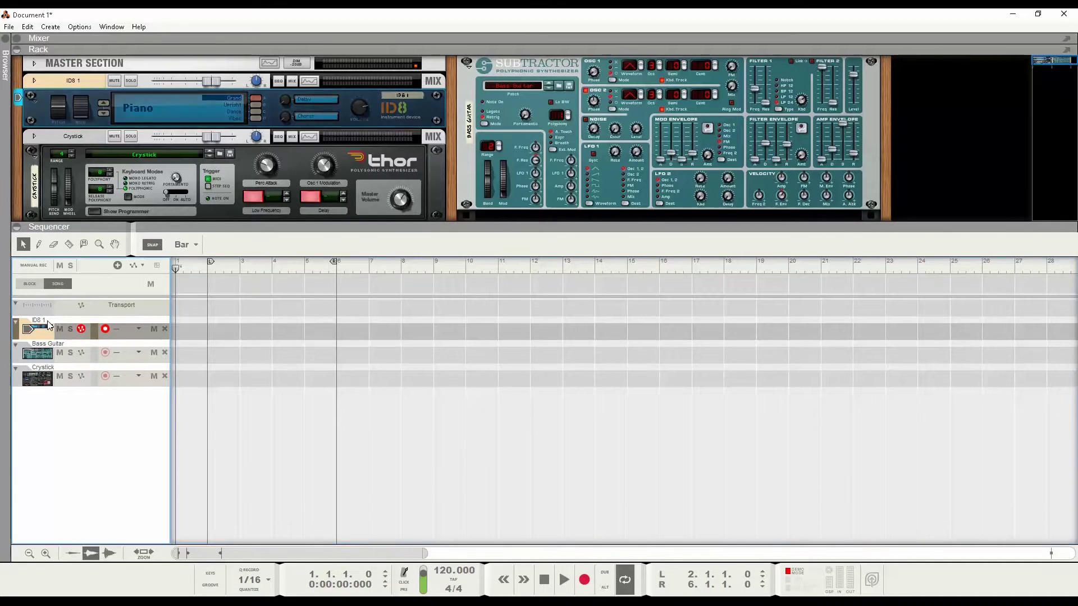
{"action": "double_click", "coordinate": [187, 331]}
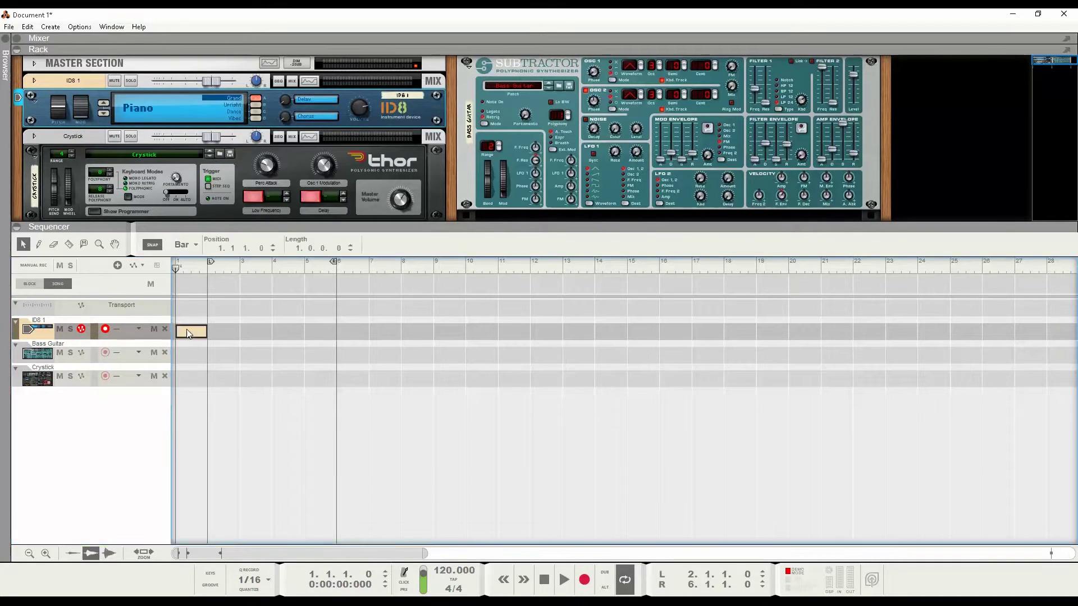
- Open the ID8 1 clip fitted to the editor and stack 1/16 notes C0, D0, D#0, F0, G0, A#0 at beat 1
{"action": "double_click", "coordinate": [194, 332]}
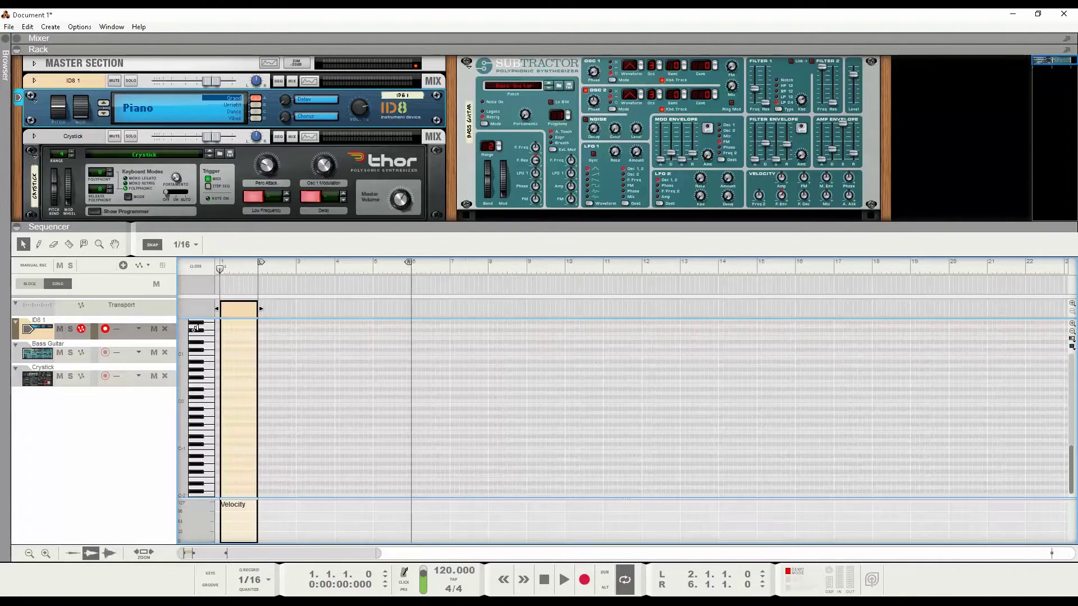
{"action": "left_click", "coordinate": [150, 555]}
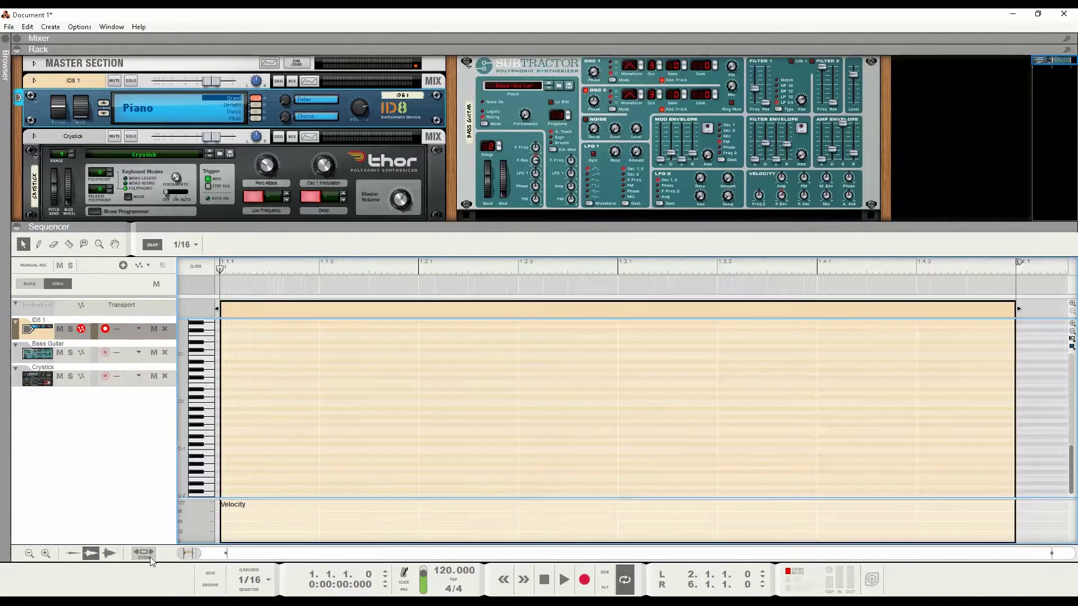
{"action": "double_click", "coordinate": [230, 401]}
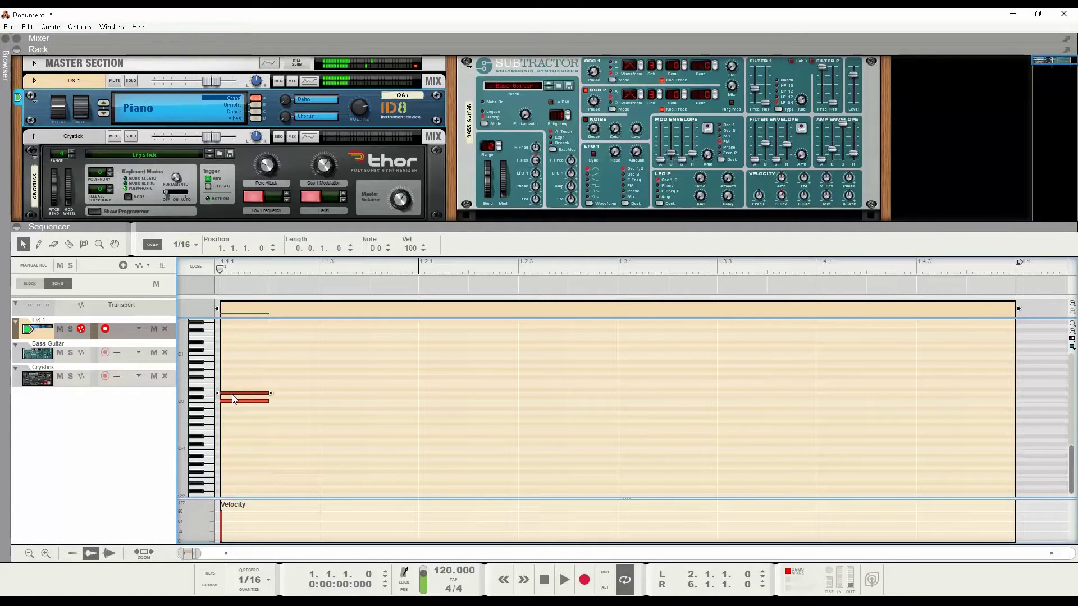
{"action": "double_click", "coordinate": [233, 394]}
{"action": "double_click", "coordinate": [234, 388]}
{"action": "double_click", "coordinate": [237, 381]}
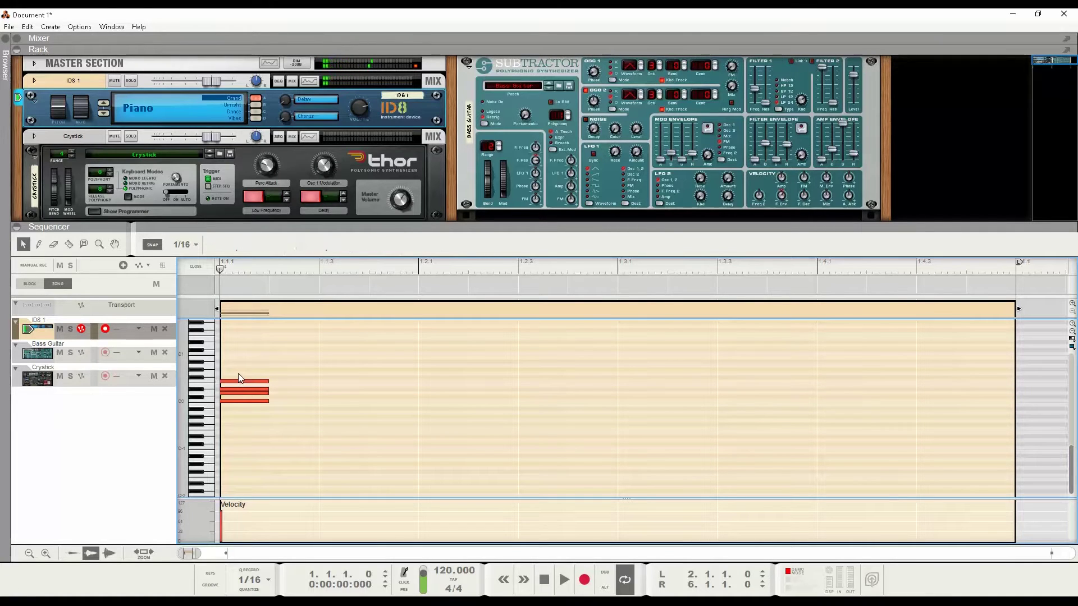
{"action": "double_click", "coordinate": [240, 374]}
{"action": "double_click", "coordinate": [240, 362]}
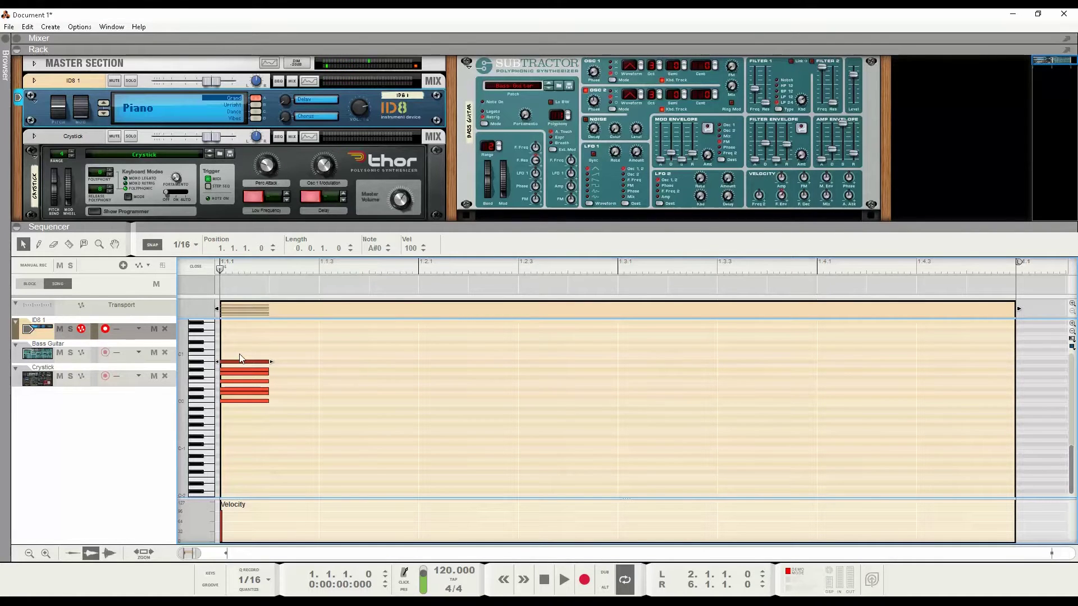
- Select all notes and copy the stack up three semitones, then up an octave
{"action": "left_click_drag", "start_coordinate": [238, 354], "coordinate": [265, 419]}
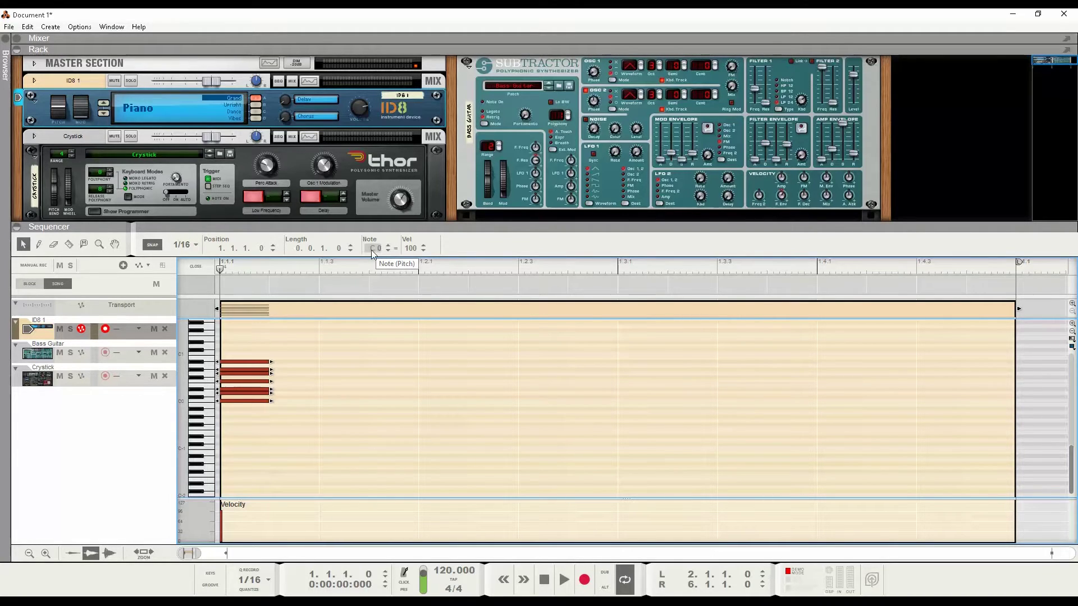
{"action": "left_click_drag", "start_coordinate": [230, 401], "coordinate": [229, 359]}
{"action": "scroll", "coordinate": [229, 360], "scroll_direction": "up", "scroll_amount": 6}
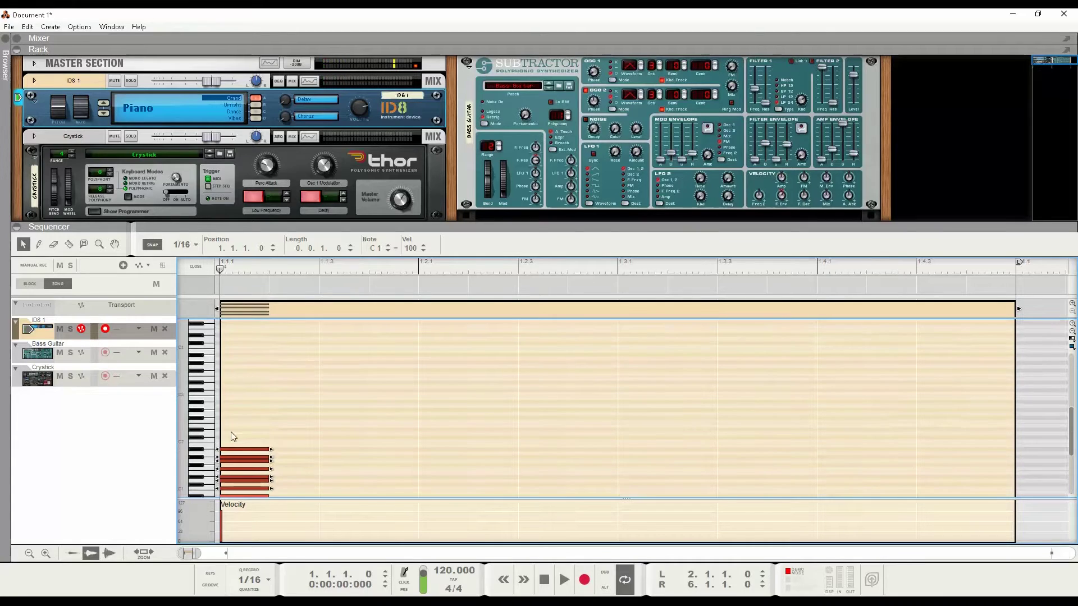
{"action": "left_click_drag", "start_coordinate": [231, 447], "coordinate": [243, 387]}
- Audition pitches to check the scale and copy the stack further up, reaching C5
{"action": "scroll", "coordinate": [274, 382], "scroll_direction": "down", "scroll_amount": 5}
{"action": "scroll", "coordinate": [275, 387], "scroll_direction": "down", "scroll_amount": 1}
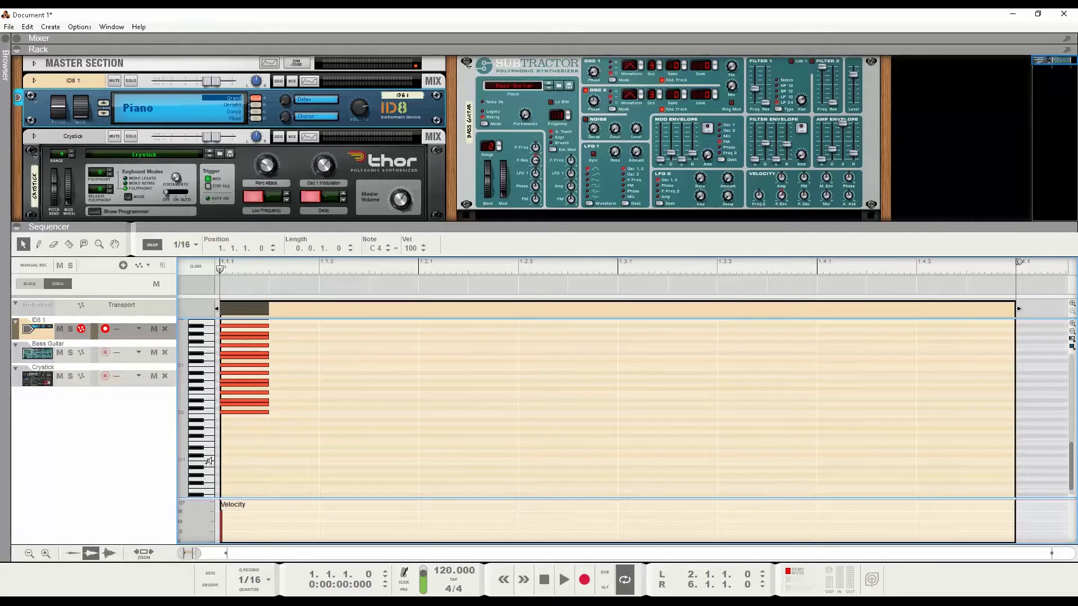
{"action": "left_click_drag", "start_coordinate": [209, 460], "coordinate": [214, 395]}
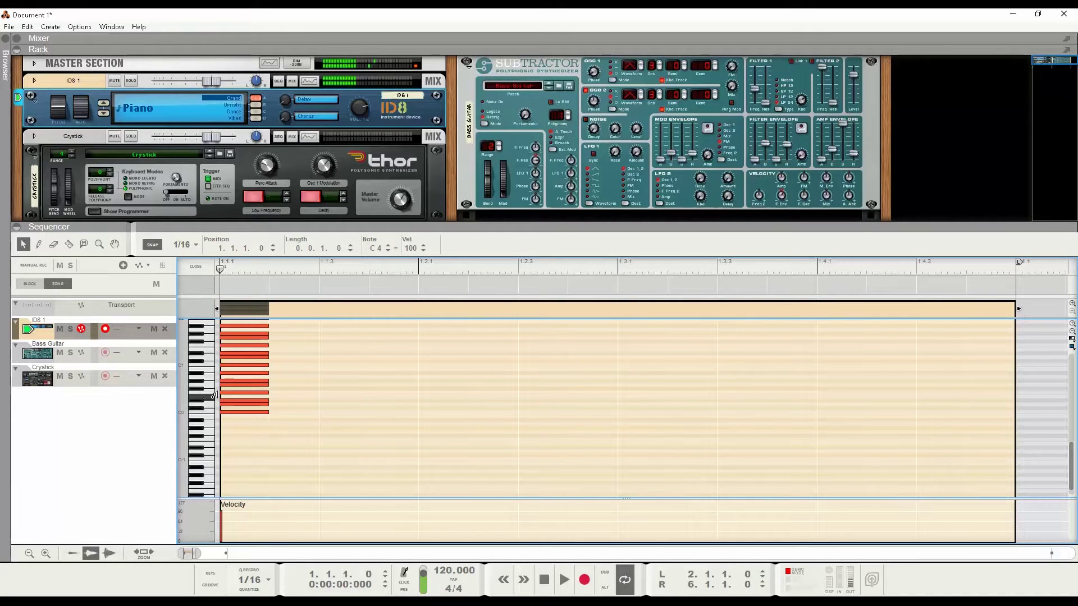
{"action": "scroll", "coordinate": [243, 387], "scroll_direction": "up", "scroll_amount": 5}
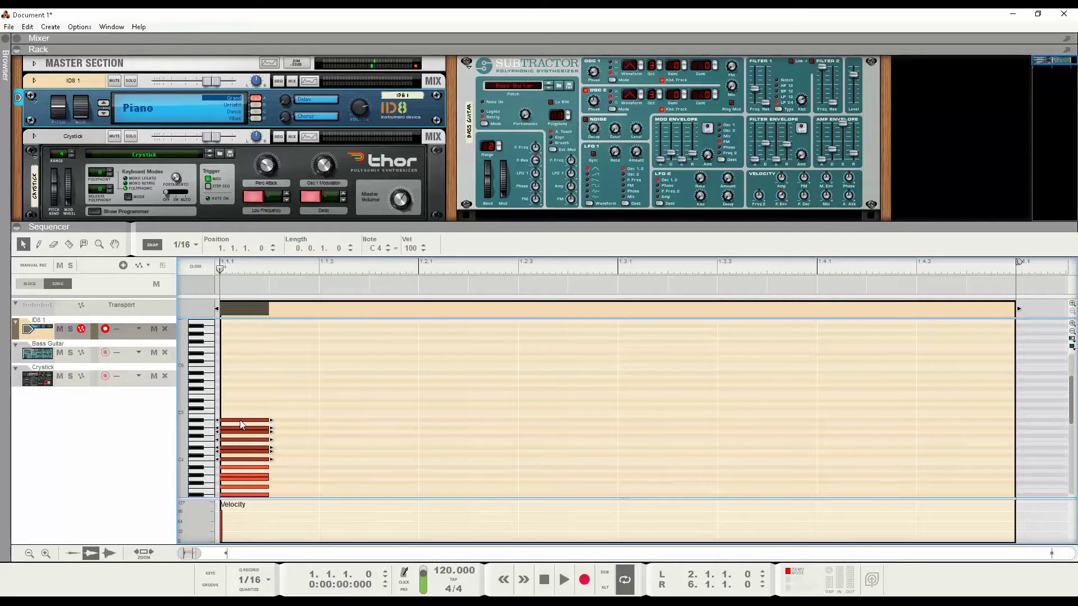
{"action": "left_click_drag", "start_coordinate": [240, 420], "coordinate": [241, 374]}
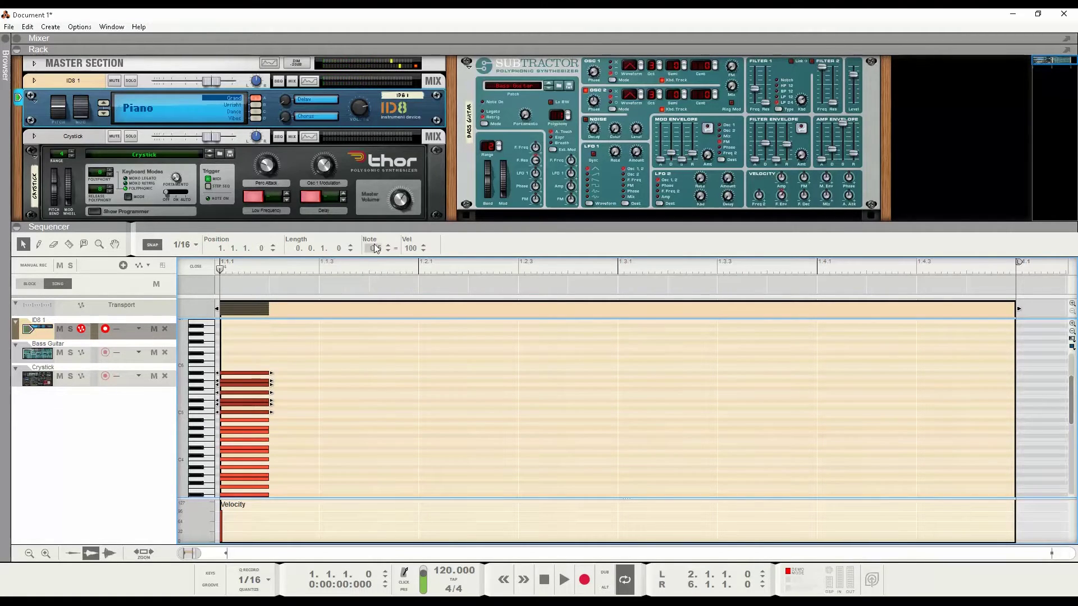
{"action": "scroll", "coordinate": [284, 391], "scroll_direction": "down", "scroll_amount": 5}
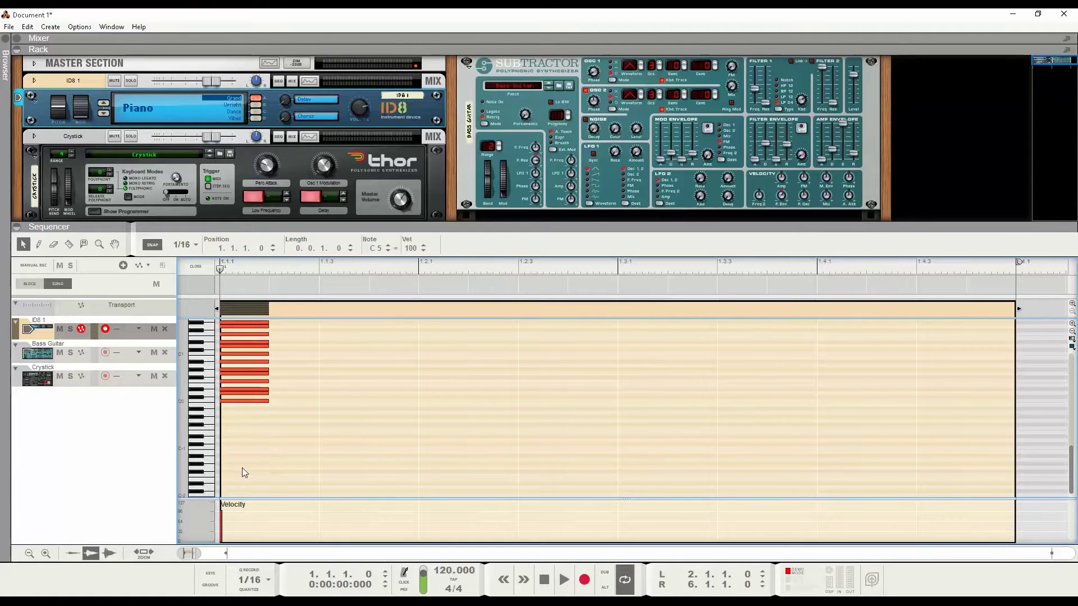
{"action": "scroll", "coordinate": [275, 461], "scroll_direction": "up", "scroll_amount": 5}
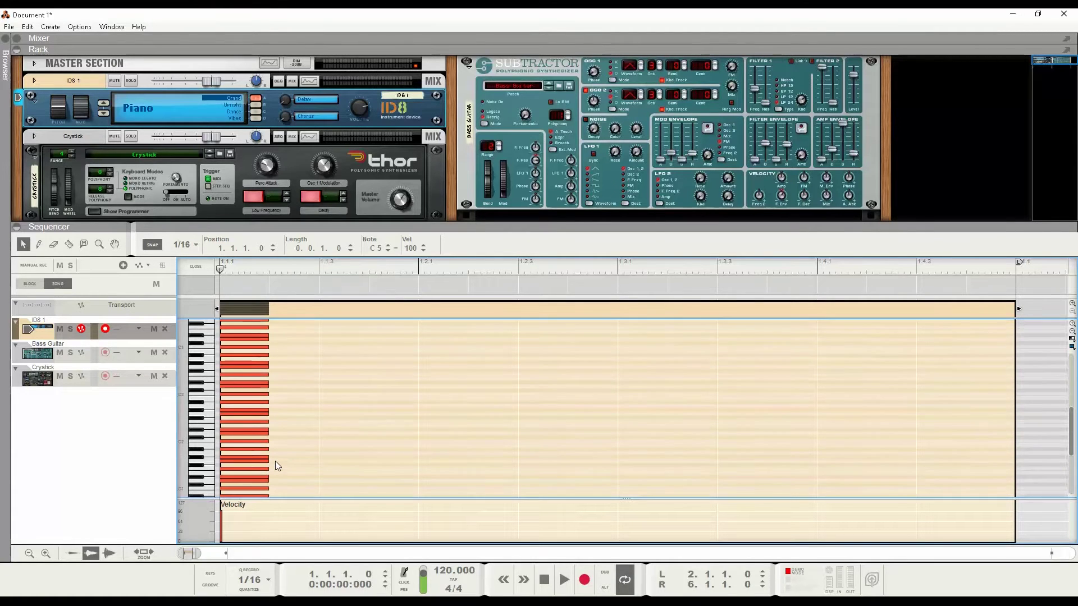
- Delete the lowest note in the column, then undo the deletion
{"action": "scroll", "coordinate": [282, 457], "scroll_direction": "down", "scroll_amount": 5}
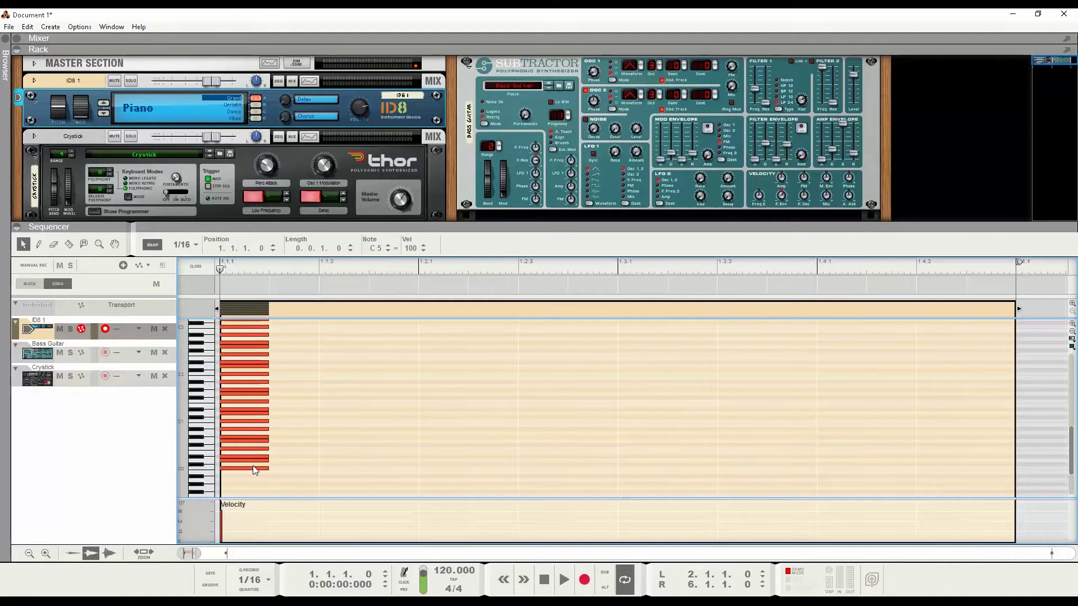
{"action": "left_click", "coordinate": [249, 468]}
{"action": "key", "text": "Delete"}
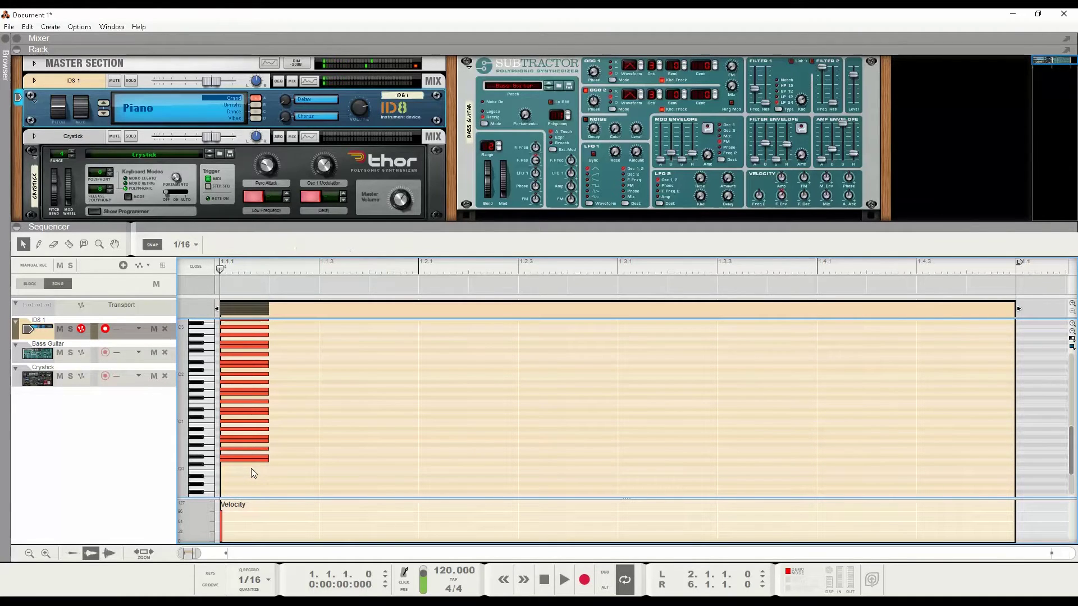
{"action": "key", "text": "ctrl+z"}
- Shift the whole note column down two semitones so it starts at A#-1
{"action": "scroll", "coordinate": [462, 440], "scroll_direction": "up", "scroll_amount": 5}
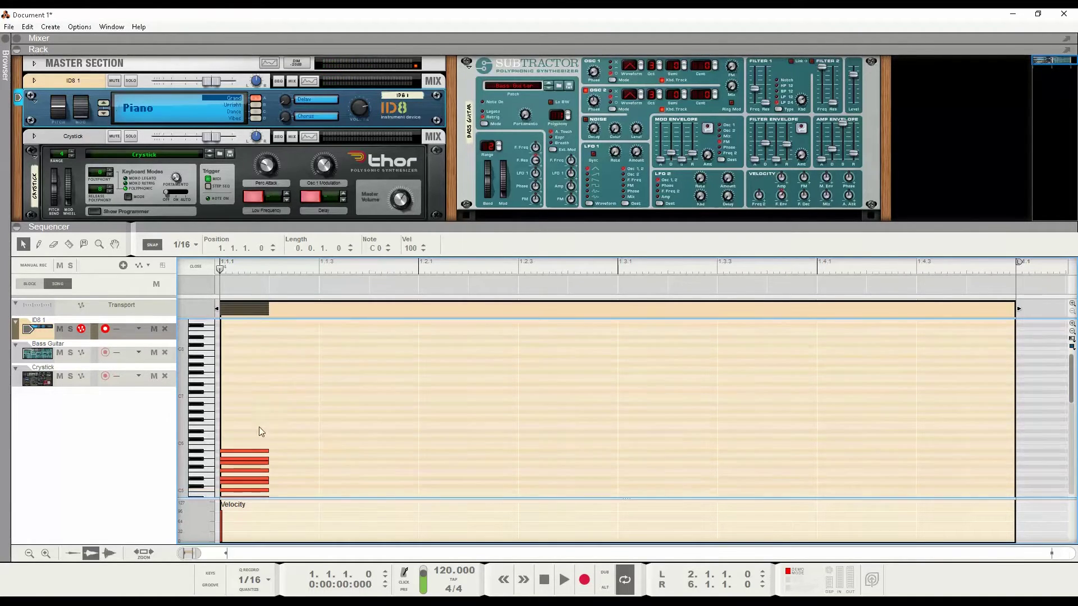
{"action": "left_click_drag", "start_coordinate": [247, 422], "coordinate": [365, 519]}
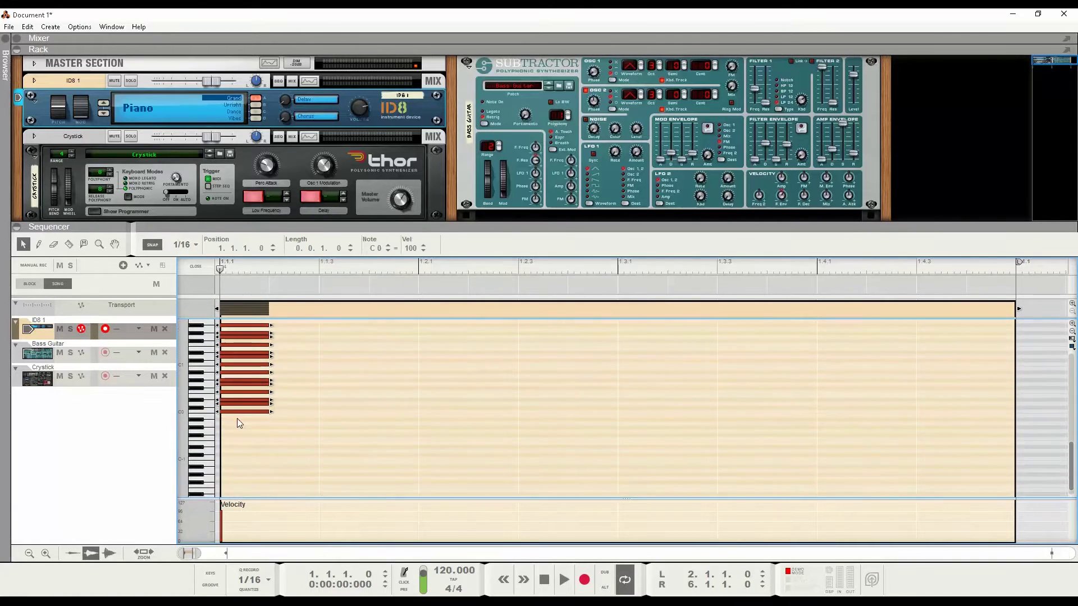
{"action": "left_click_drag", "start_coordinate": [240, 414], "coordinate": [240, 423]}
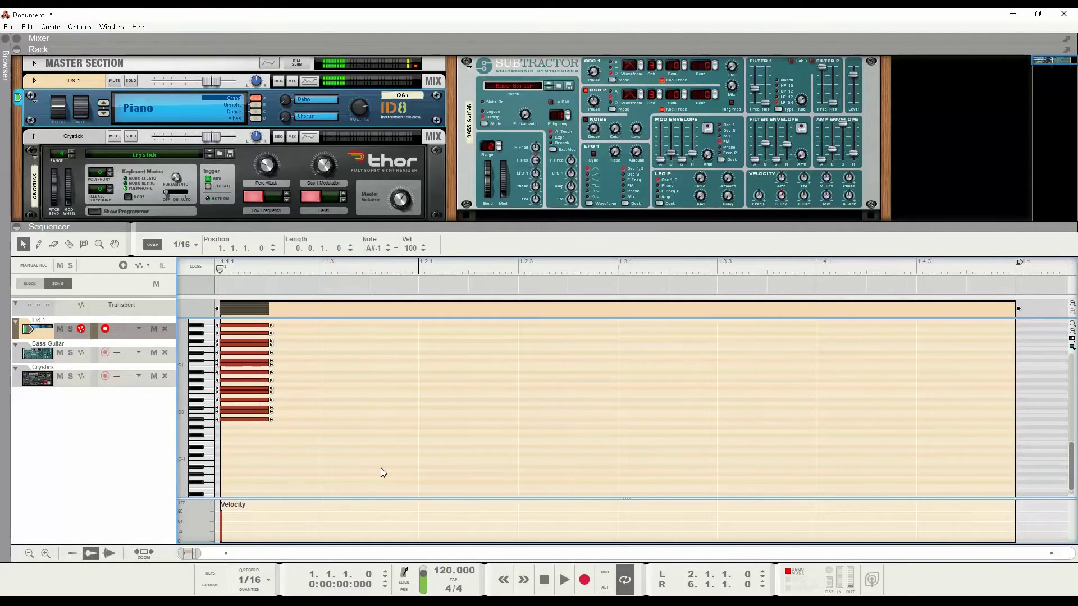
{"action": "left_click", "coordinate": [298, 452]}
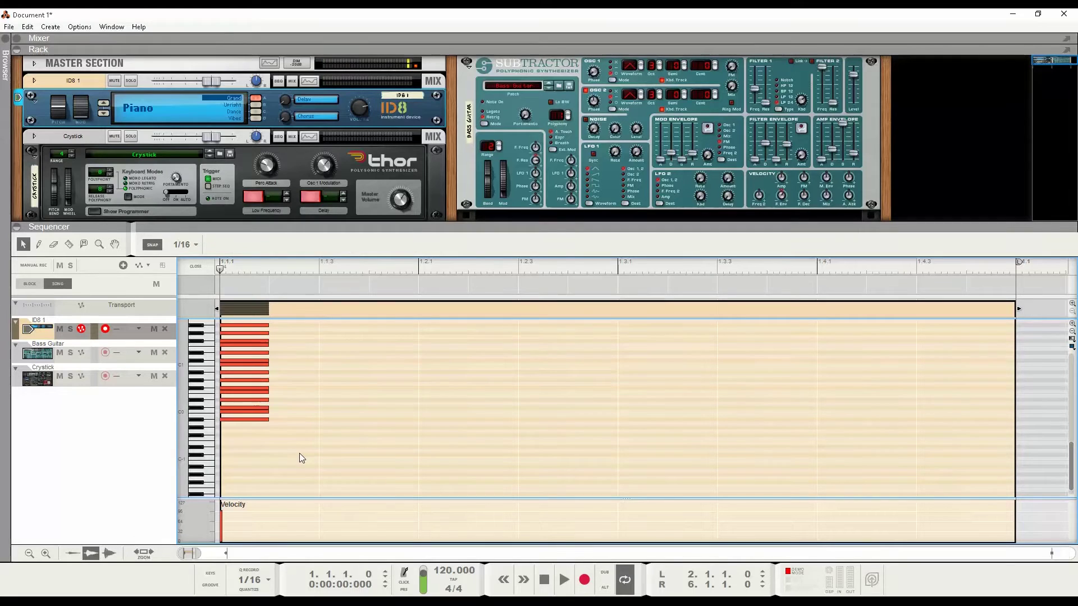
{"action": "left_click", "coordinate": [230, 420]}
{"action": "scroll", "coordinate": [232, 421], "scroll_direction": "up", "scroll_amount": 5}
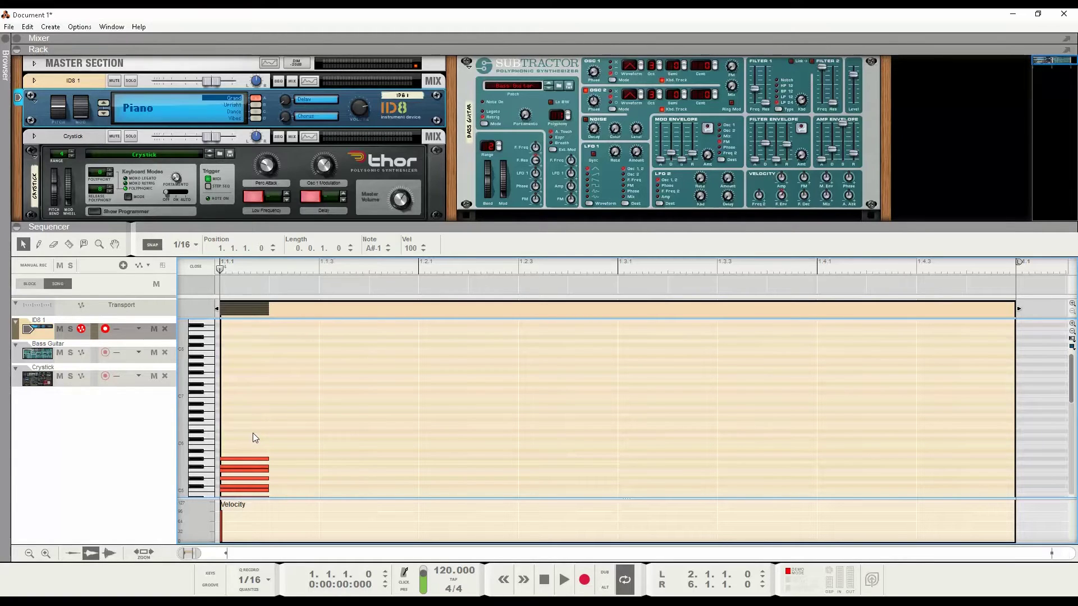
- Stretch a selection of the column's notes across the visible bar and adjust the horizontal view
{"action": "scroll", "coordinate": [253, 438], "scroll_direction": "down", "scroll_amount": 5}
{"action": "scroll", "coordinate": [254, 438], "scroll_direction": "up", "scroll_amount": 5}
{"action": "scroll", "coordinate": [254, 438], "scroll_direction": "down", "scroll_amount": 5}
{"action": "scroll", "coordinate": [256, 437], "scroll_direction": "up", "scroll_amount": 5}
{"action": "left_click_drag", "start_coordinate": [244, 443], "coordinate": [288, 515]}
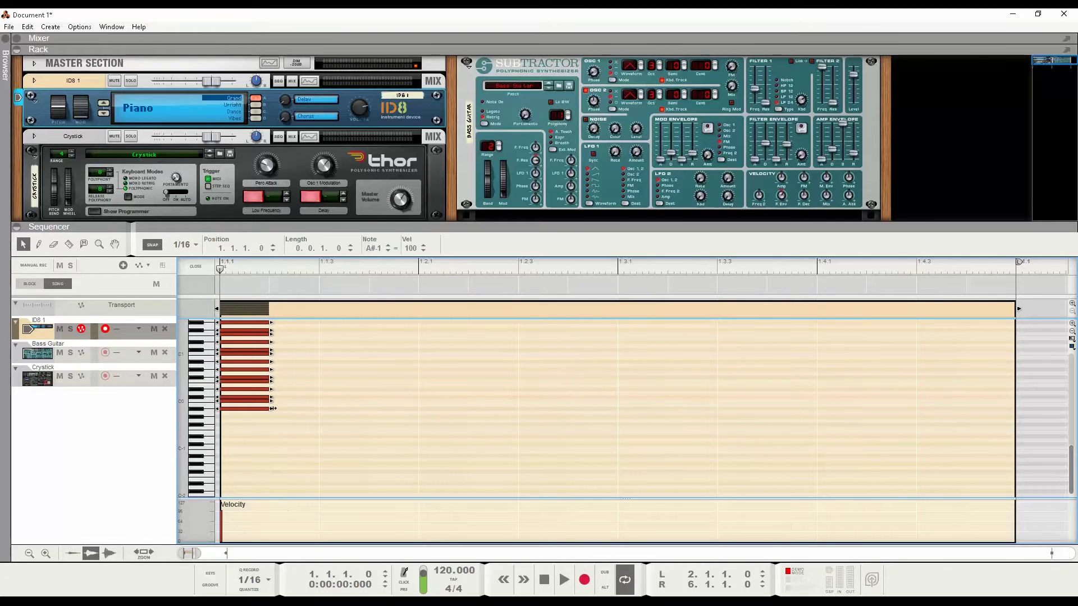
{"action": "left_click_drag", "start_coordinate": [272, 409], "coordinate": [1004, 416]}
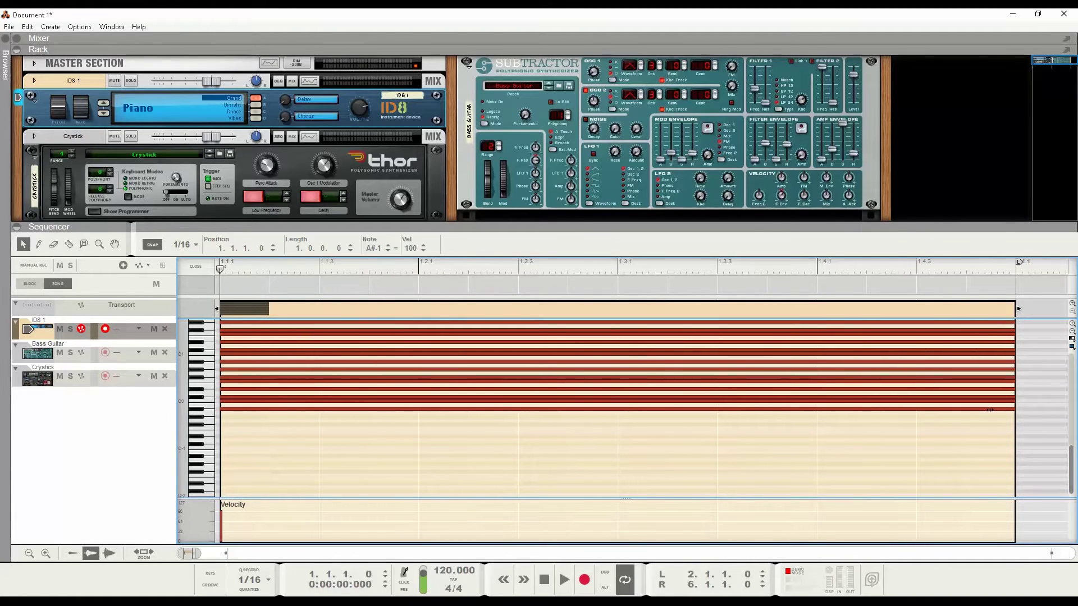
{"action": "left_click", "coordinate": [869, 455]}
{"action": "scroll", "coordinate": [869, 455], "scroll_direction": "up", "scroll_amount": 5}
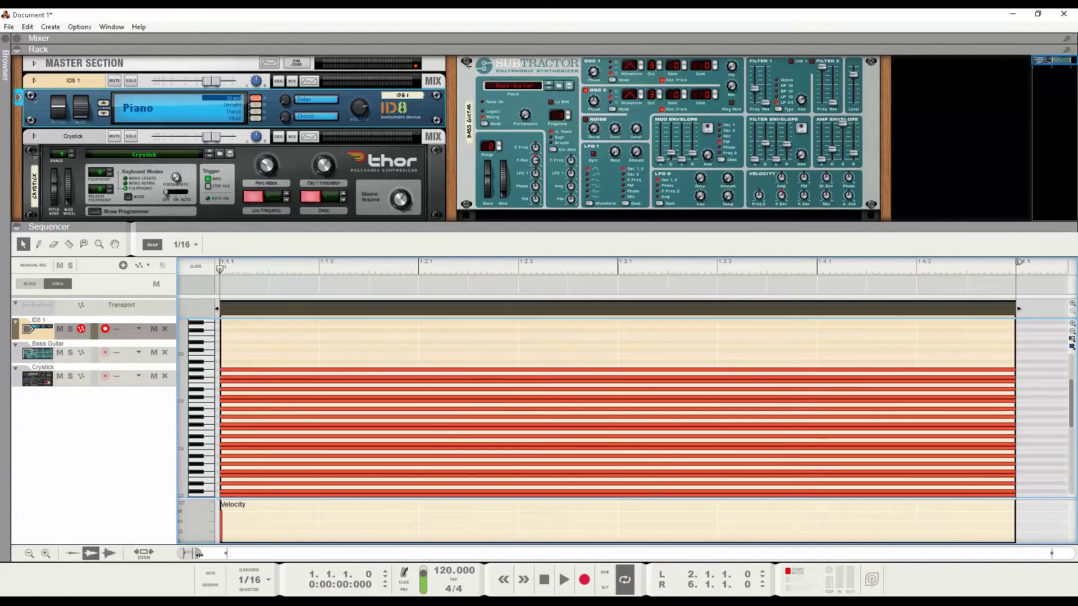
{"action": "left_click_drag", "start_coordinate": [201, 554], "coordinate": [325, 555]}
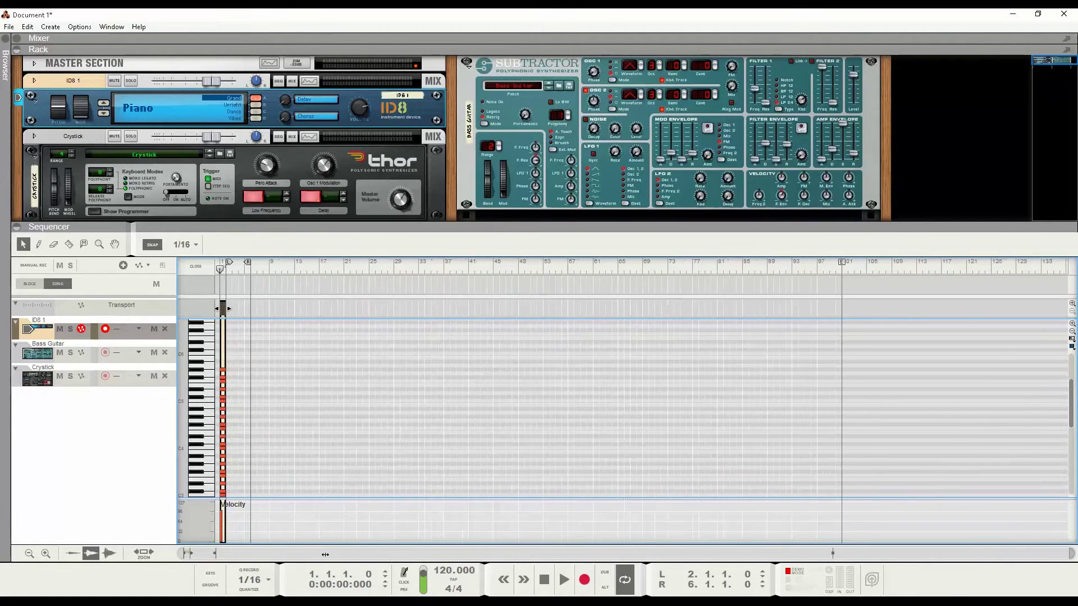
- Select every note with Ctrl+A and lengthen them all to roughly bar 98-100
{"action": "left_click", "coordinate": [228, 370]}
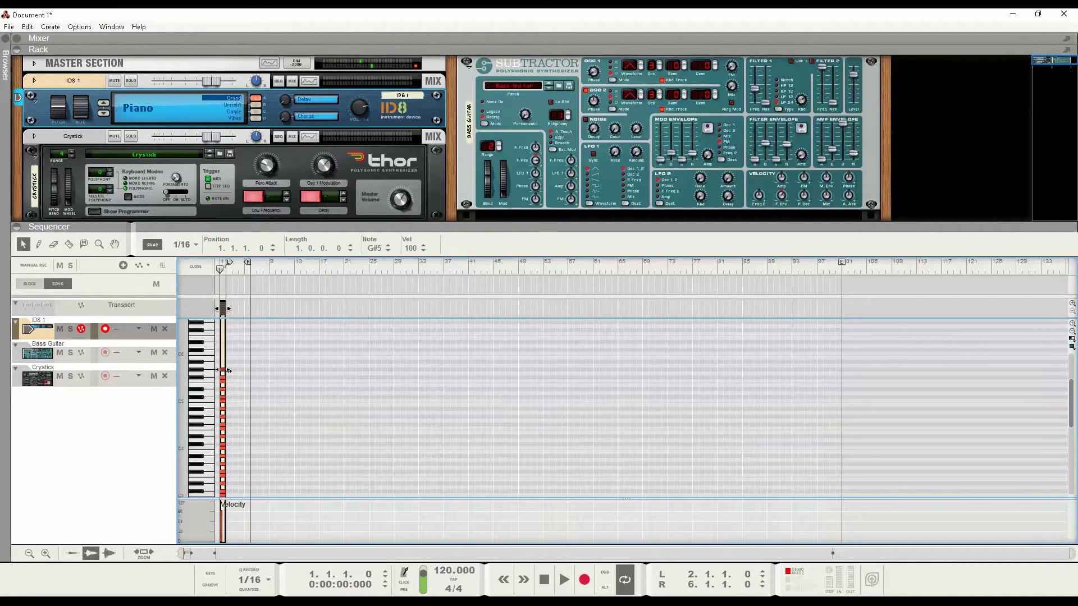
{"action": "key", "text": "ctrl+a"}
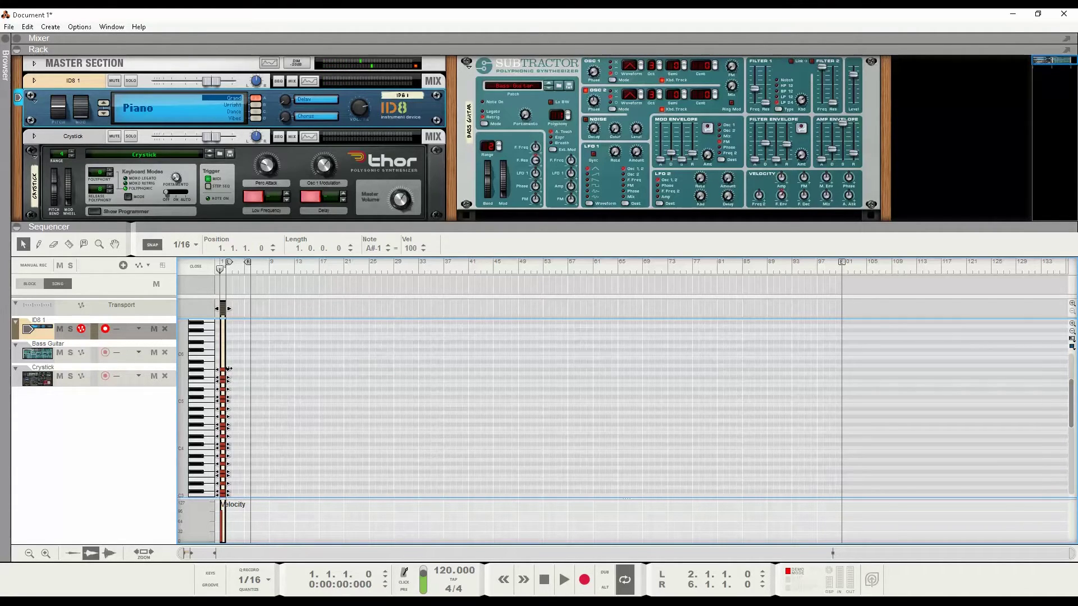
{"action": "left_click_drag", "start_coordinate": [228, 368], "coordinate": [422, 363]}
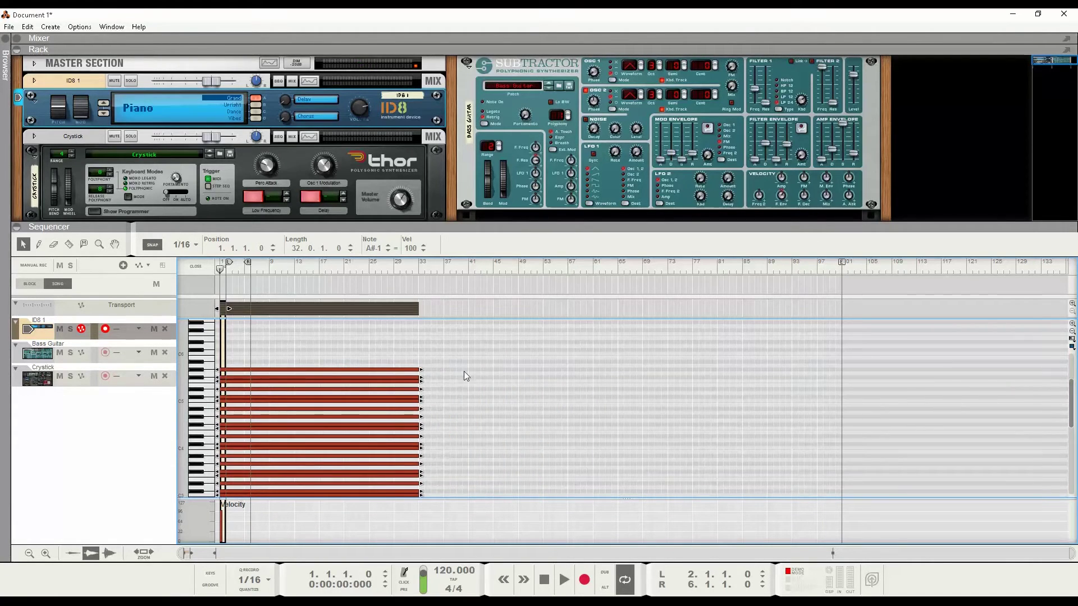
{"action": "left_click_drag", "start_coordinate": [422, 370], "coordinate": [844, 365]}
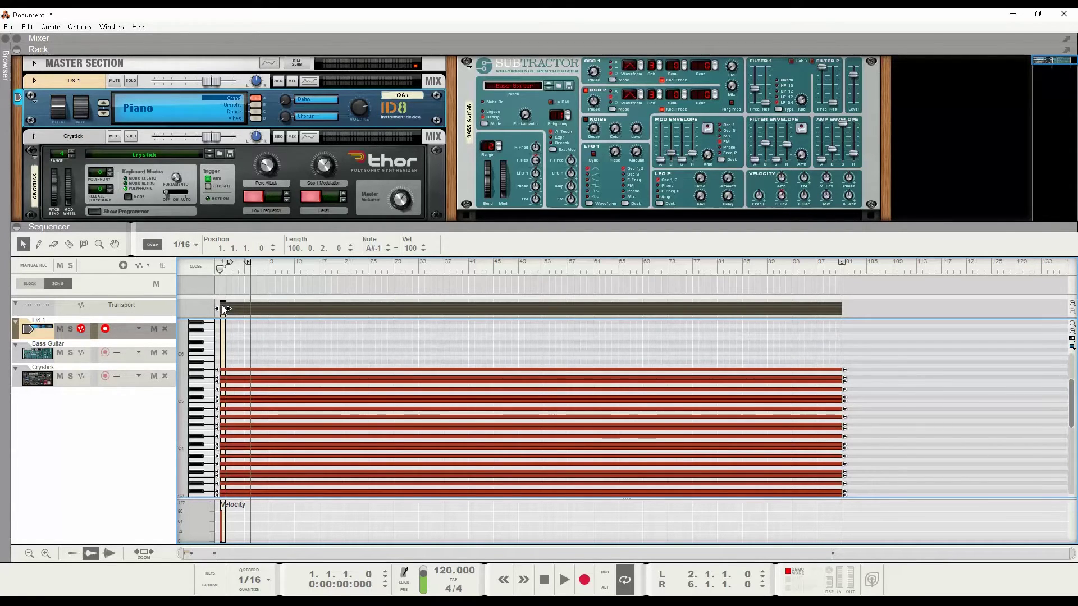
- Return to the arrangement, deselect the ID8 clip, and draw a one-bar clip on Bass Guitar at bar 1
{"action": "left_click", "coordinate": [195, 269]}
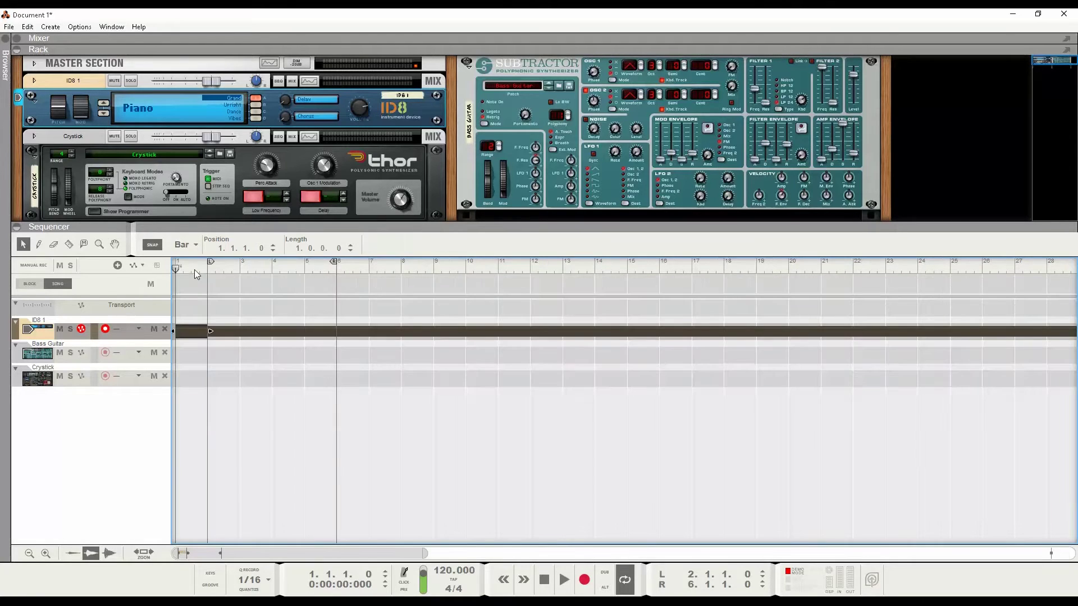
{"action": "left_click", "coordinate": [209, 382]}
{"action": "double_click", "coordinate": [215, 358]}
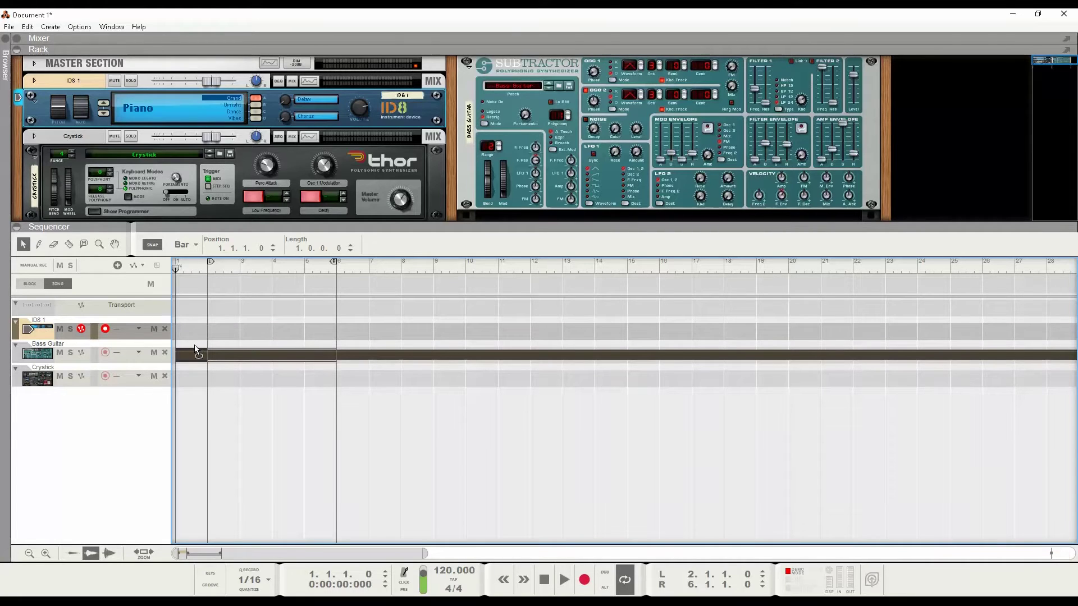
- Edit the Bass Guitar clip zoomed to bars 2 through 6, and bring up the snap resolution list
{"action": "double_click", "coordinate": [258, 358]}
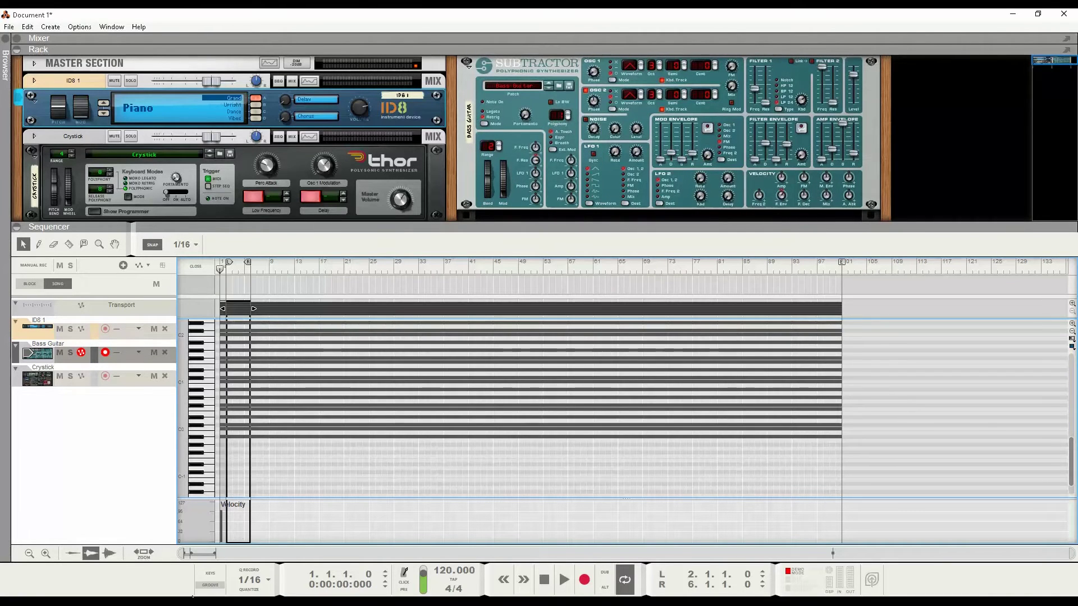
{"action": "left_click", "coordinate": [144, 553]}
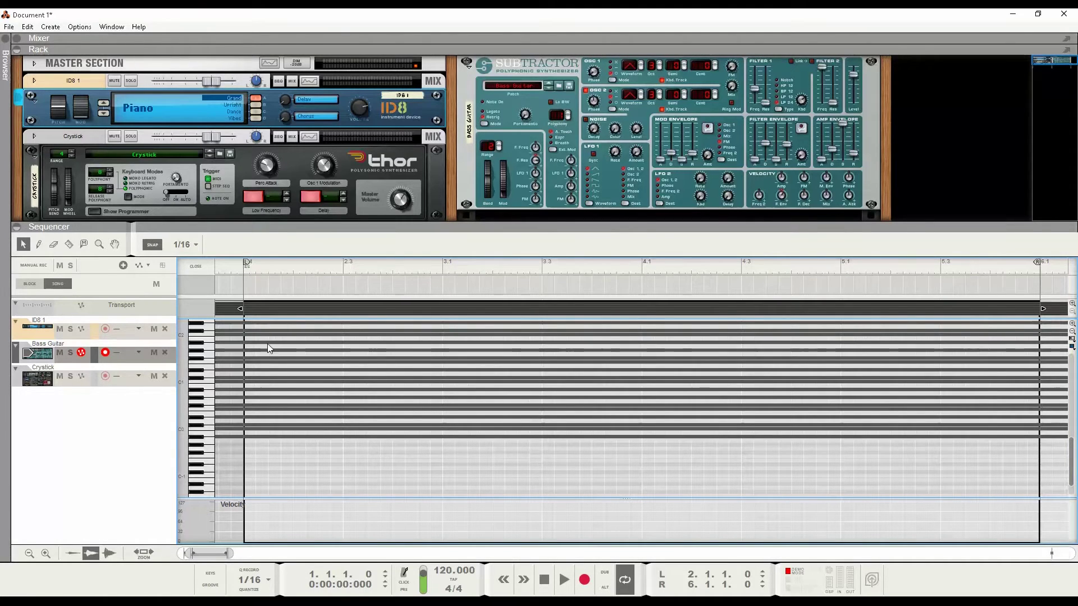
{"action": "scroll", "coordinate": [268, 345], "scroll_direction": "up", "scroll_amount": 5}
{"action": "scroll", "coordinate": [267, 349], "scroll_direction": "down", "scroll_amount": 3}
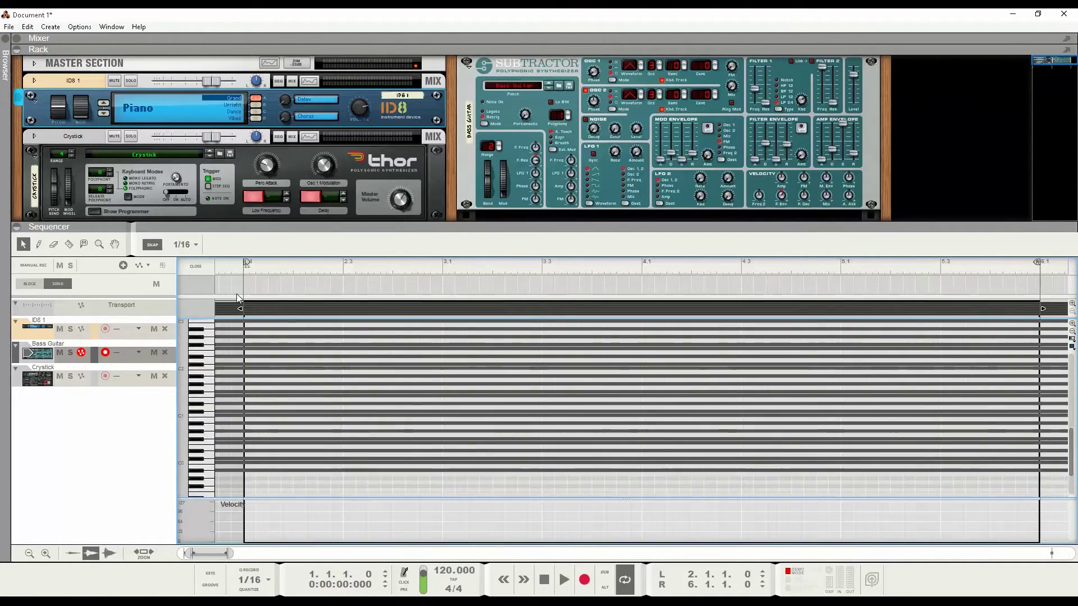
{"action": "left_click", "coordinate": [193, 244]}
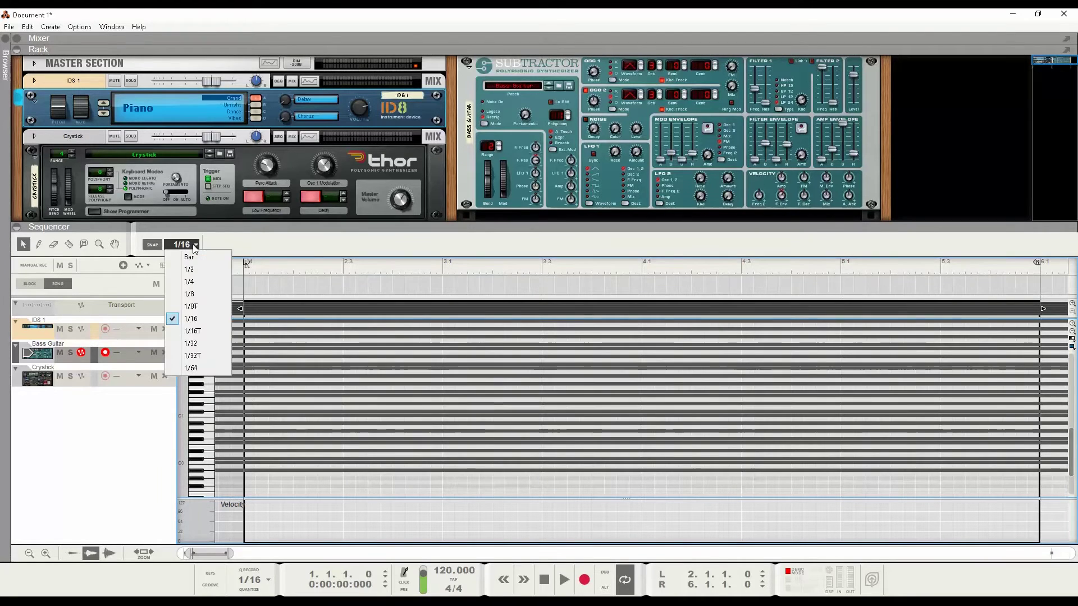
- Snap to quarter notes, place a one-beat A#0 bass note at bar 2, and start renaming ID8 1
{"action": "left_click", "coordinate": [187, 282]}
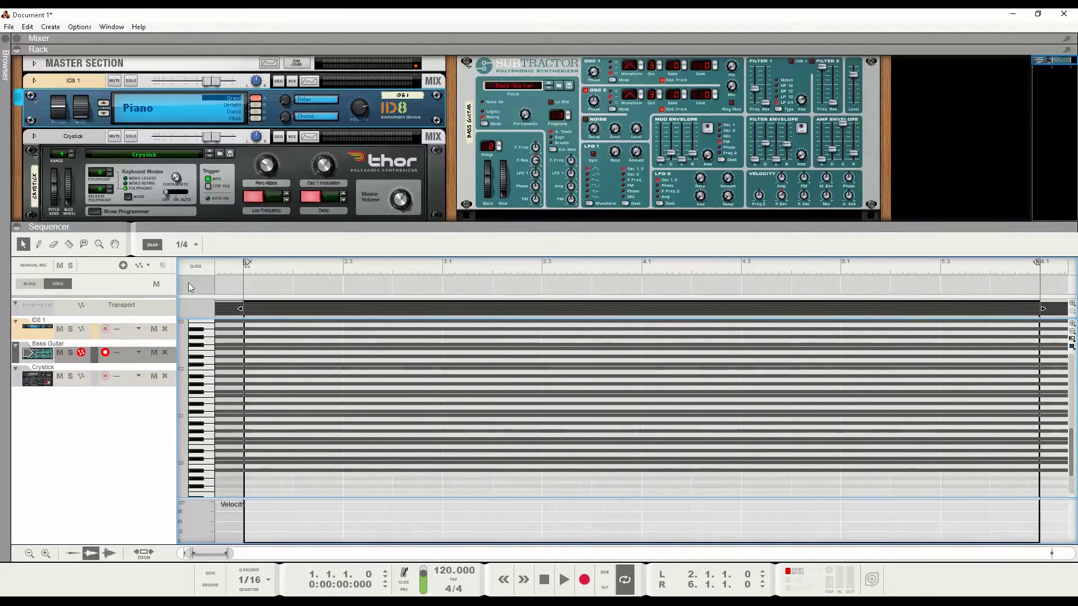
{"action": "double_click", "coordinate": [283, 471]}
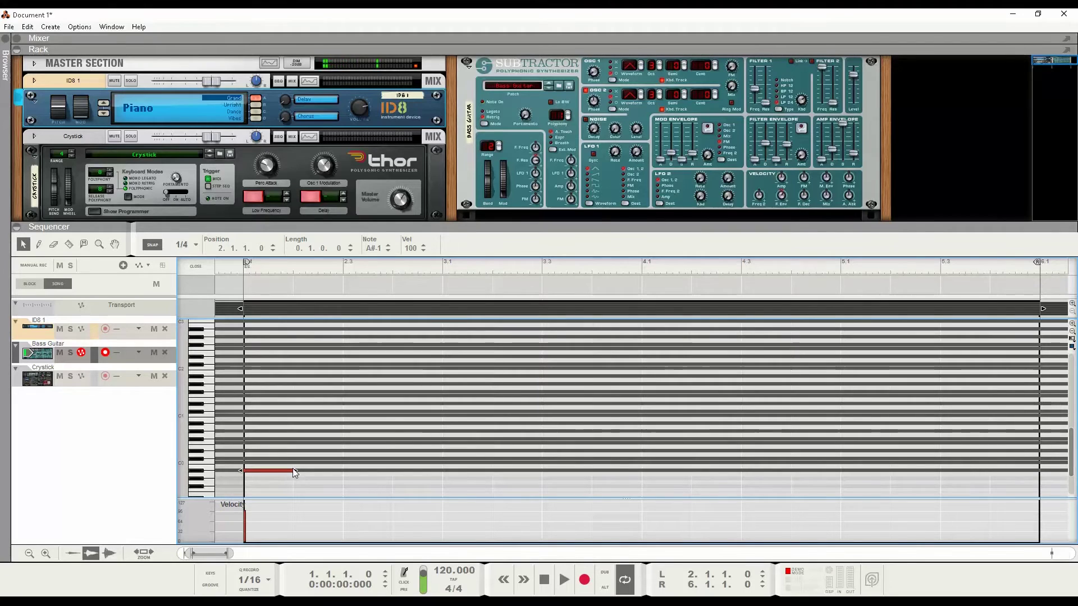
{"action": "left_click_drag", "start_coordinate": [282, 470], "coordinate": [282, 422]}
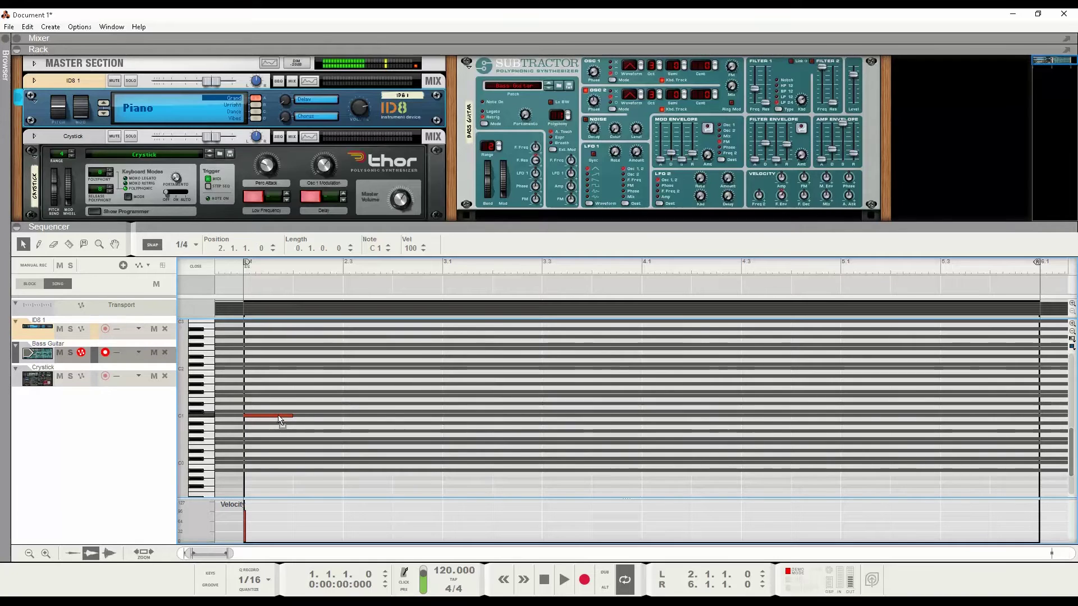
{"action": "left_click_drag", "start_coordinate": [281, 421], "coordinate": [287, 425]}
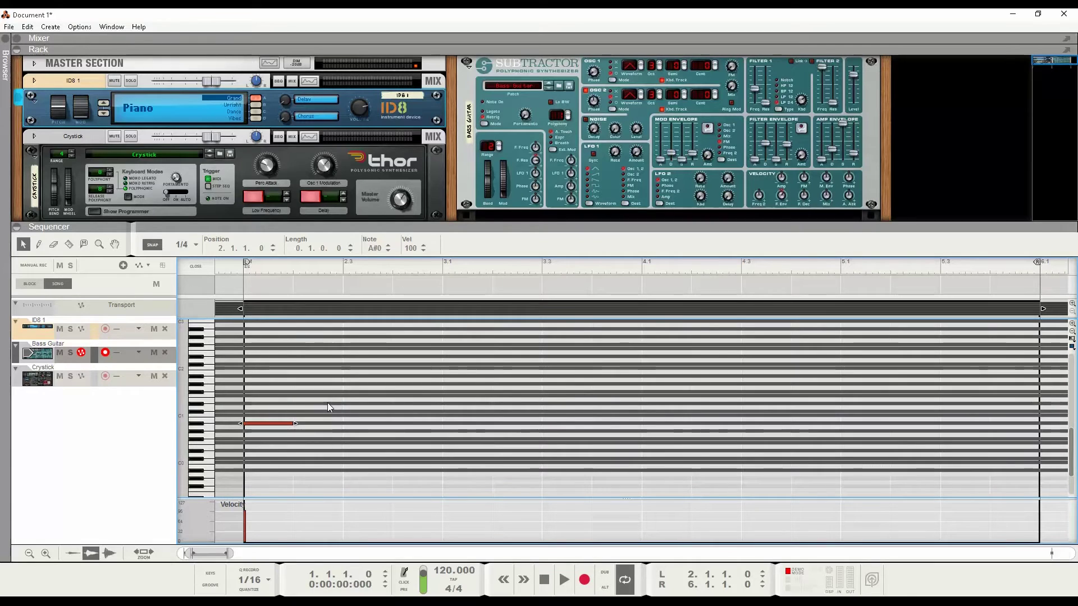
{"action": "scroll", "coordinate": [331, 403], "scroll_direction": "up", "scroll_amount": 4}
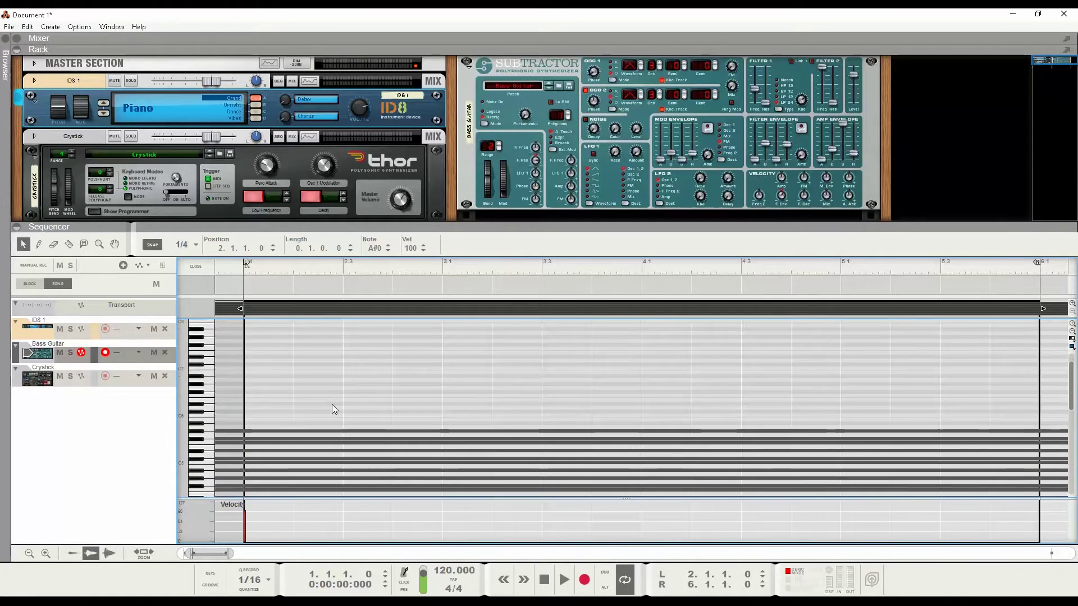
{"action": "scroll", "coordinate": [332, 404], "scroll_direction": "down", "scroll_amount": 2}
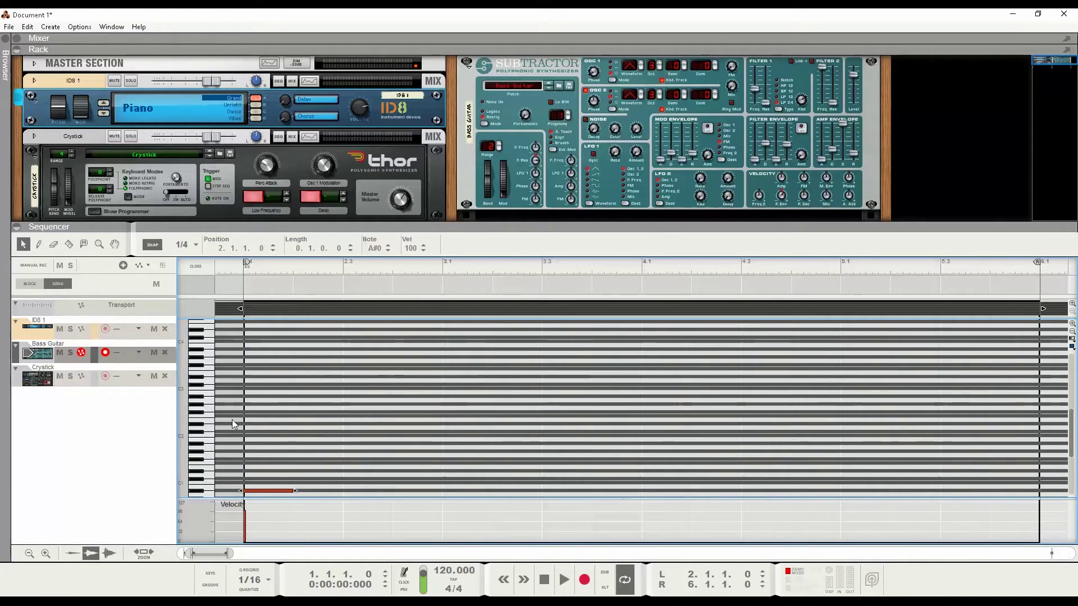
{"action": "double_click", "coordinate": [46, 321]}
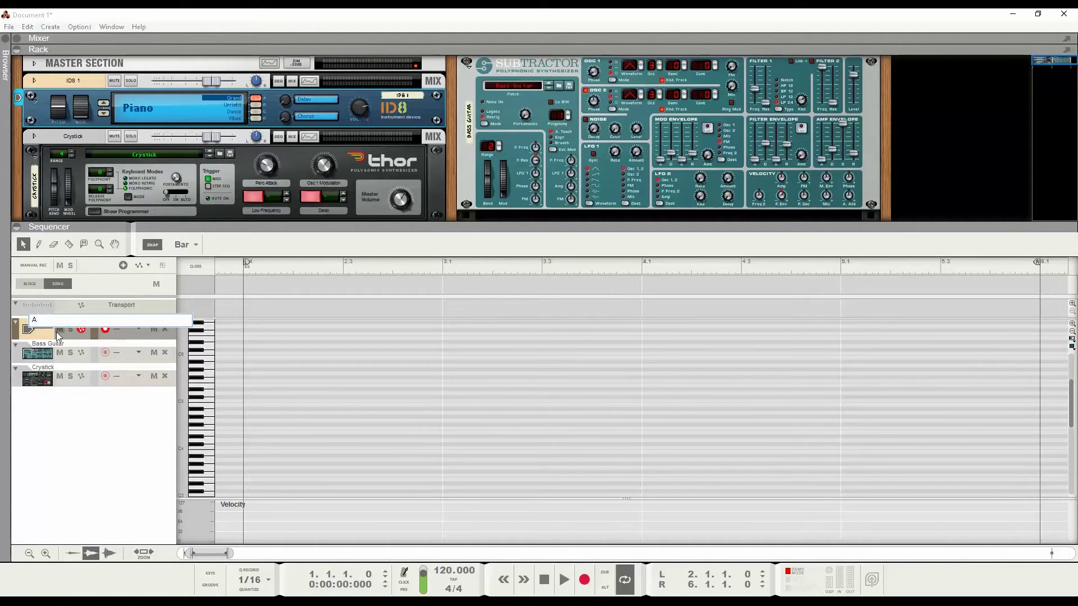
- Name the ID8 1 track 'A# Minor' and return to the arrangement view
{"action": "type", "text": "A# Minor"}
{"action": "key", "text": "Return"}
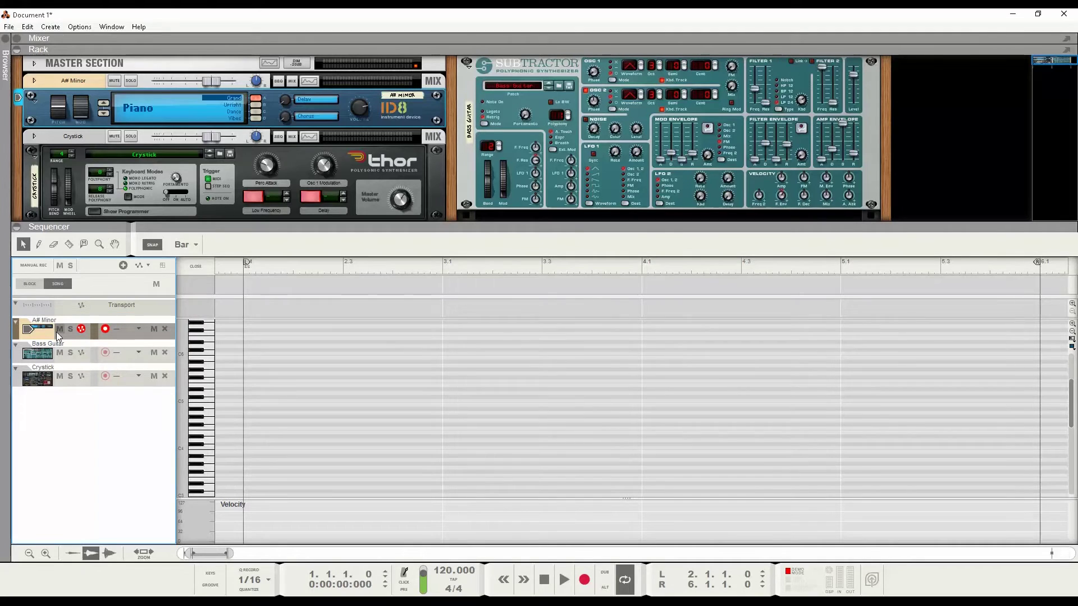
{"action": "left_click", "coordinate": [193, 266]}
- Reopen the Bass Guitar clip and place quarter notes C#1, F1, C#1, F1, D#1, A#0, plus C#1 at 2.1.1
{"action": "double_click", "coordinate": [190, 352]}
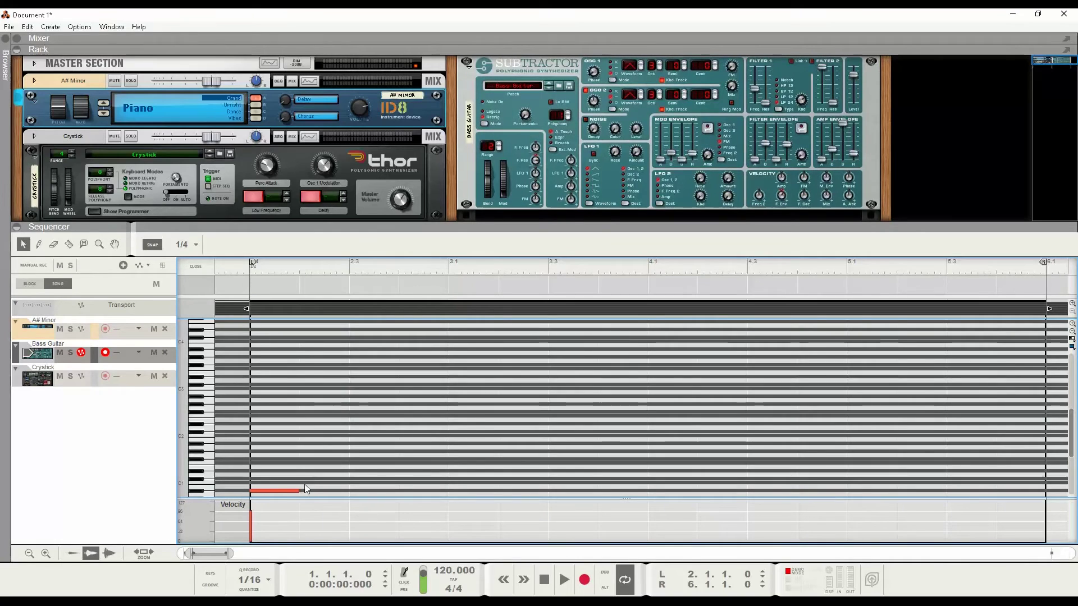
{"action": "left_click", "coordinate": [307, 479], "text": "alt"}
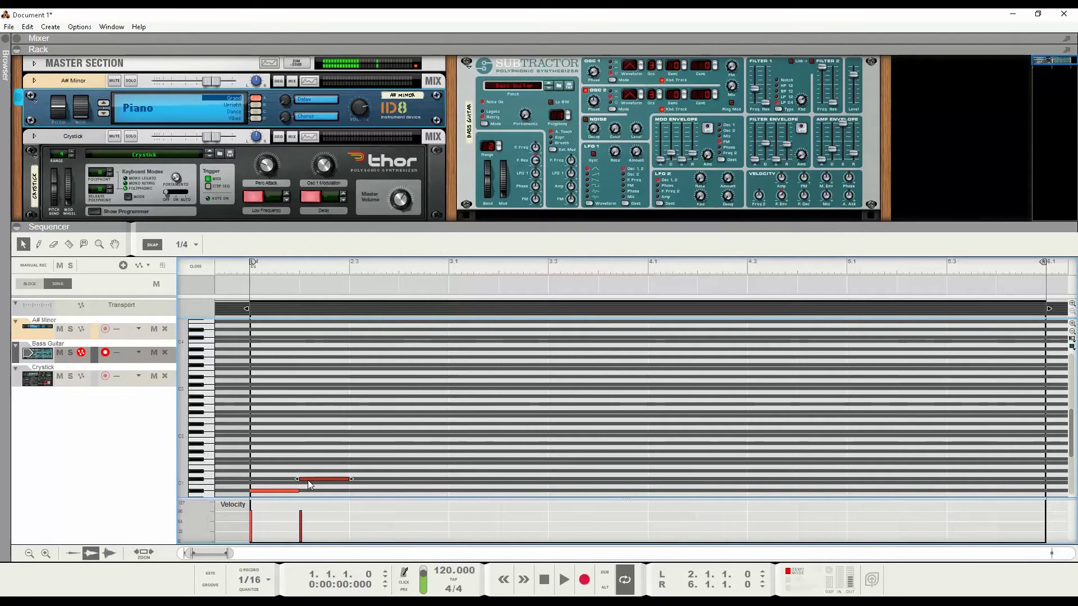
{"action": "left_click", "coordinate": [359, 463], "text": "alt"}
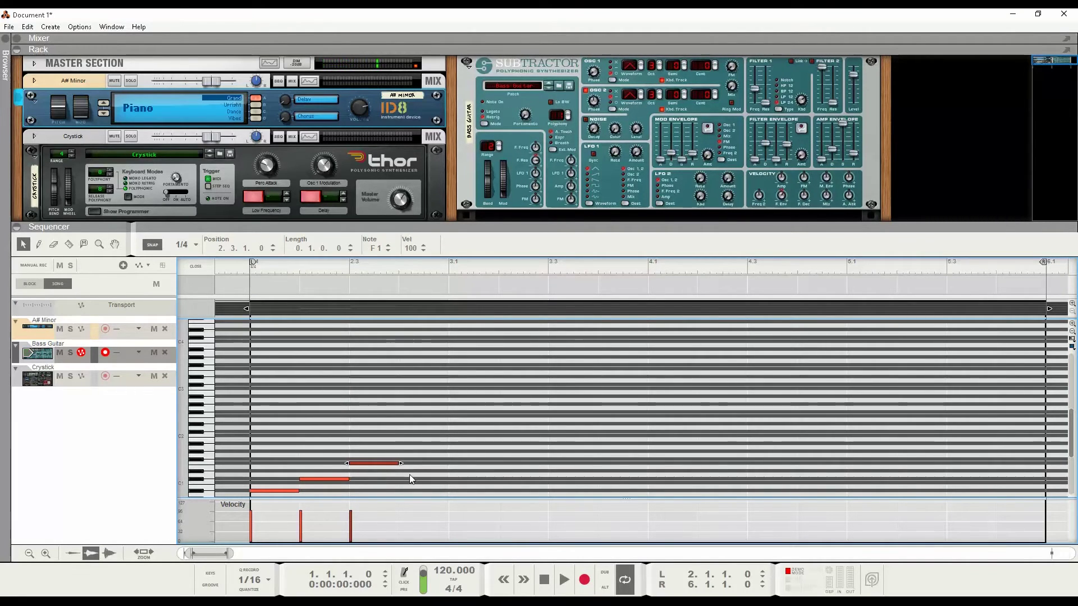
{"action": "left_click", "coordinate": [410, 479], "text": "alt"}
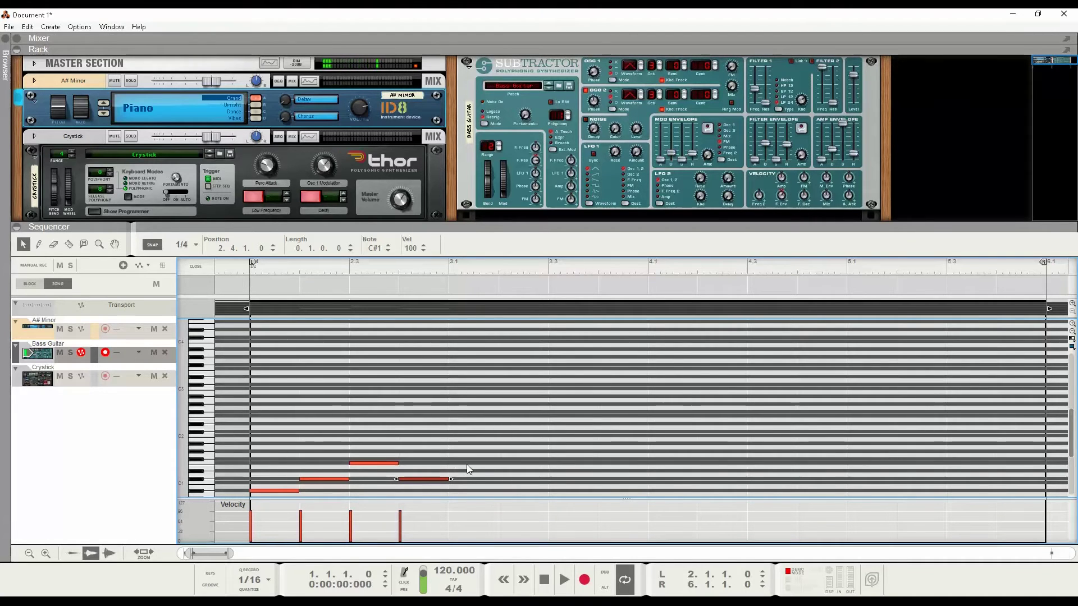
{"action": "left_click", "coordinate": [456, 462], "text": "alt"}
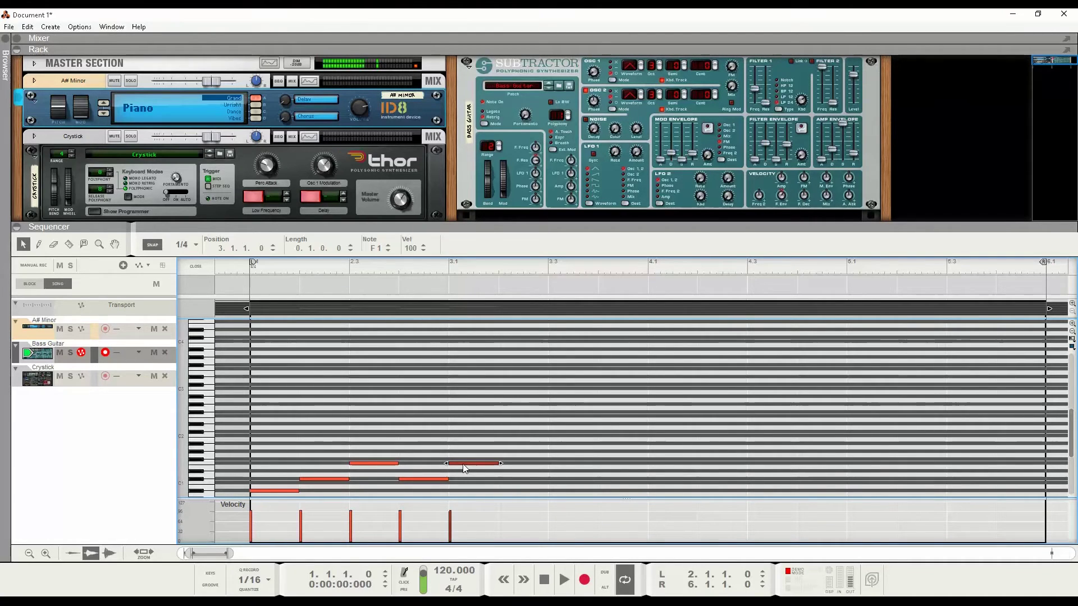
{"action": "left_click", "coordinate": [517, 471], "text": "alt"}
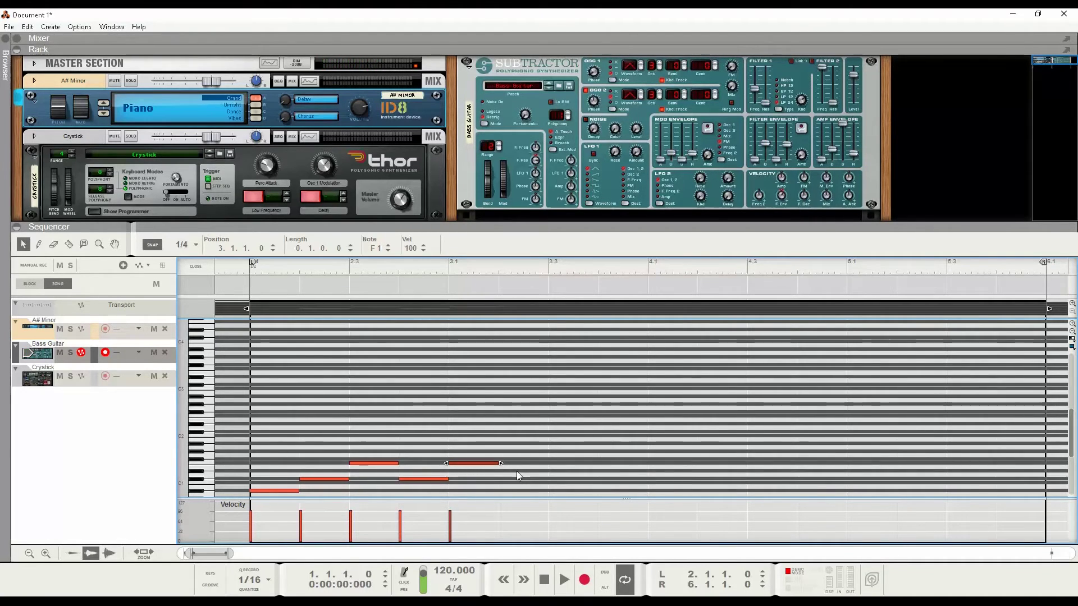
{"action": "left_click", "coordinate": [563, 489], "text": "alt"}
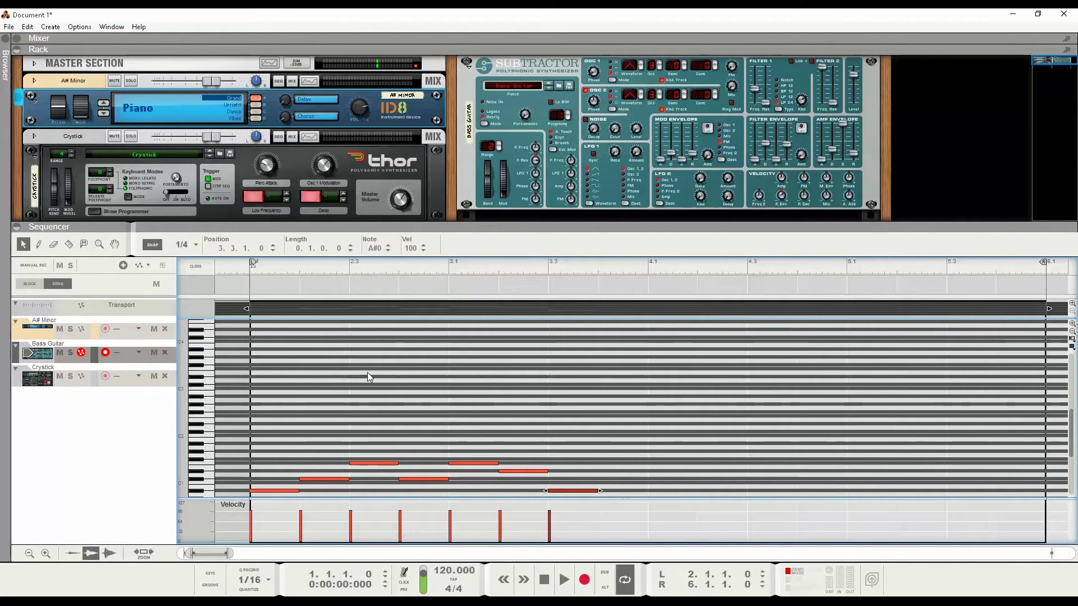
{"action": "left_click", "coordinate": [255, 480], "text": "alt"}
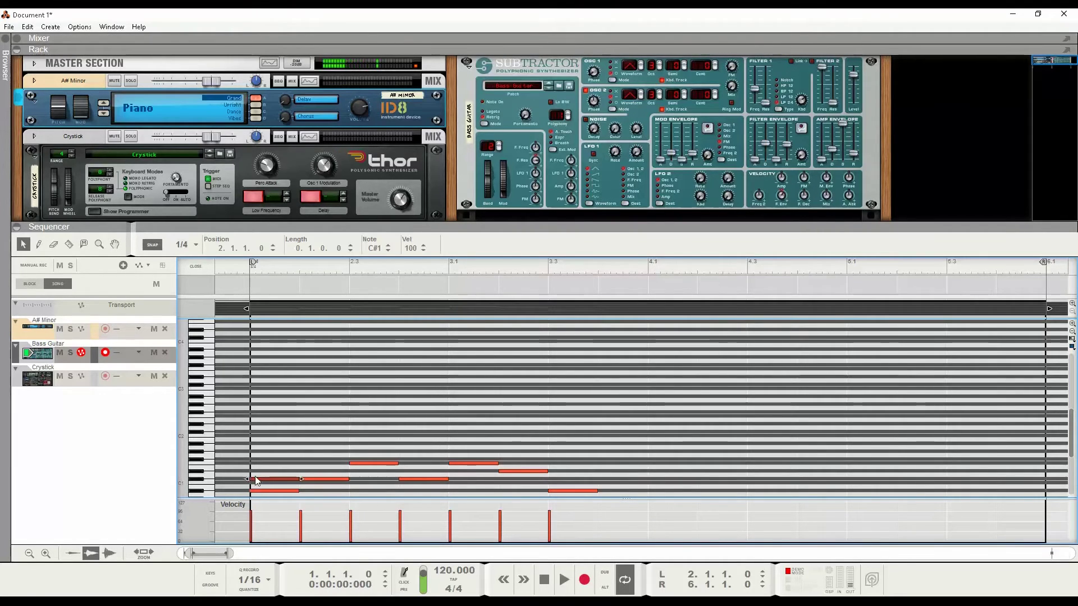
- Stack F1 on 2.1.1, F1 and G#1 on 2.2.1, and a C2 at 2.3.1
{"action": "left_click", "coordinate": [258, 463]}
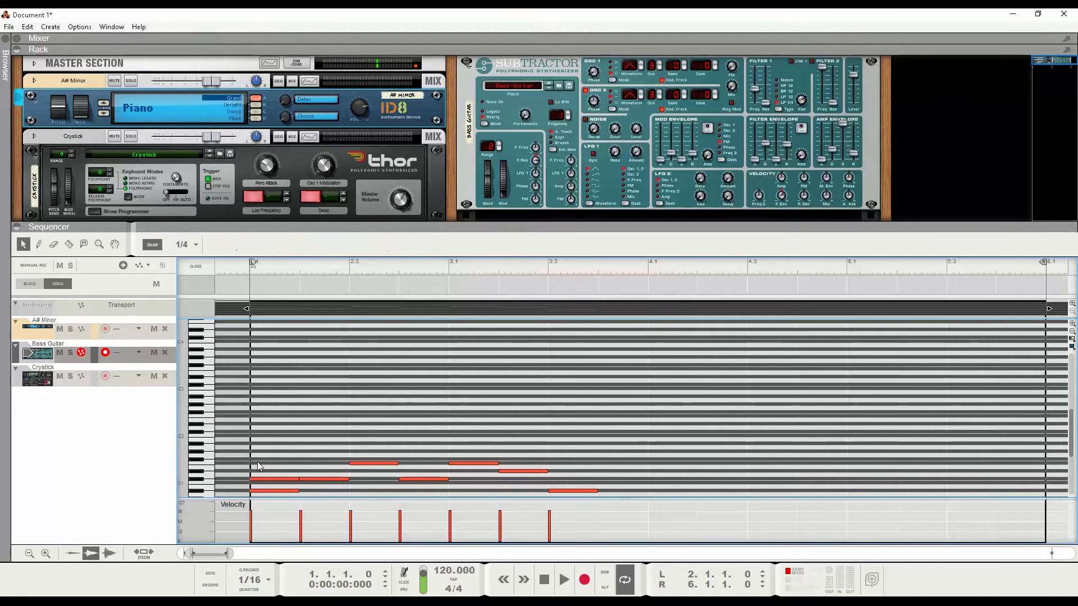
{"action": "left_click", "coordinate": [257, 462], "text": "alt"}
{"action": "left_click", "coordinate": [321, 462], "text": "alt"}
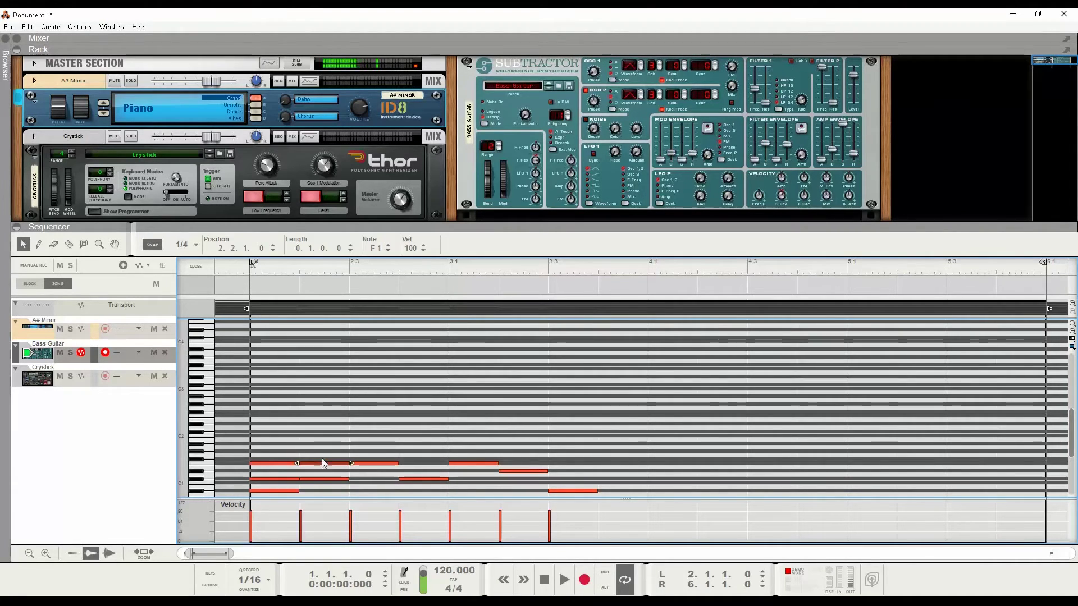
{"action": "left_click", "coordinate": [322, 451], "text": "alt"}
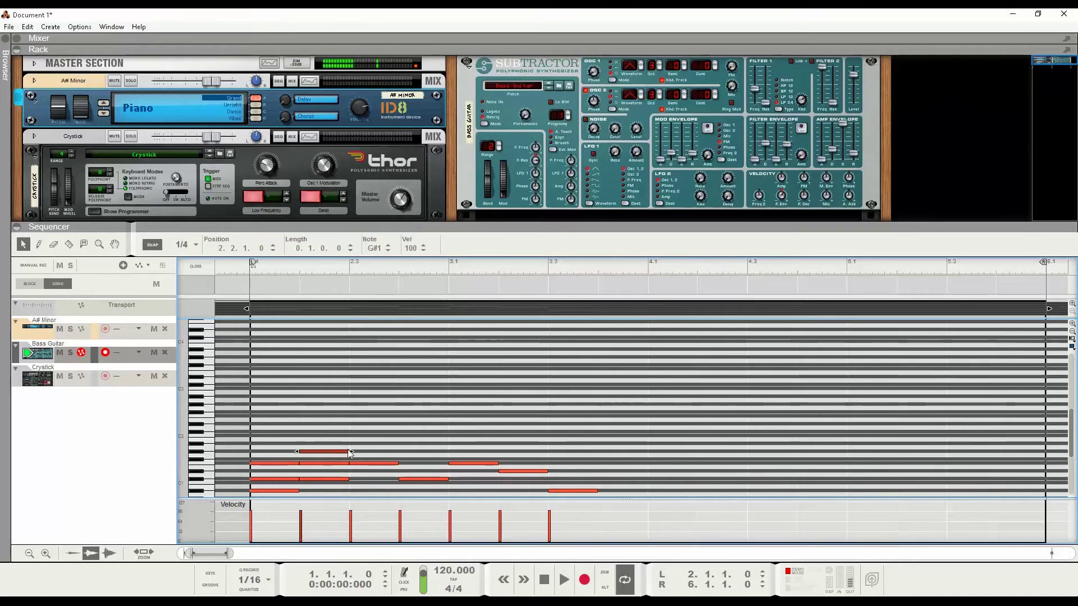
{"action": "left_click", "coordinate": [358, 450], "text": "alt"}
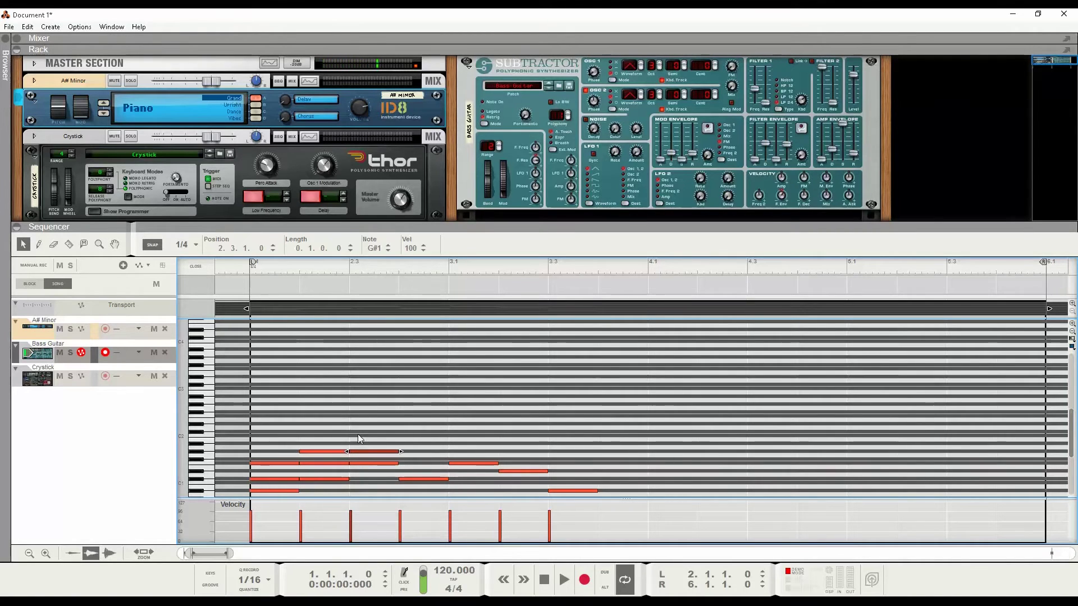
{"action": "key", "text": "Up"}
{"action": "key", "text": "Up"}
{"action": "key", "text": "Up"}
{"action": "key", "text": "Up"}
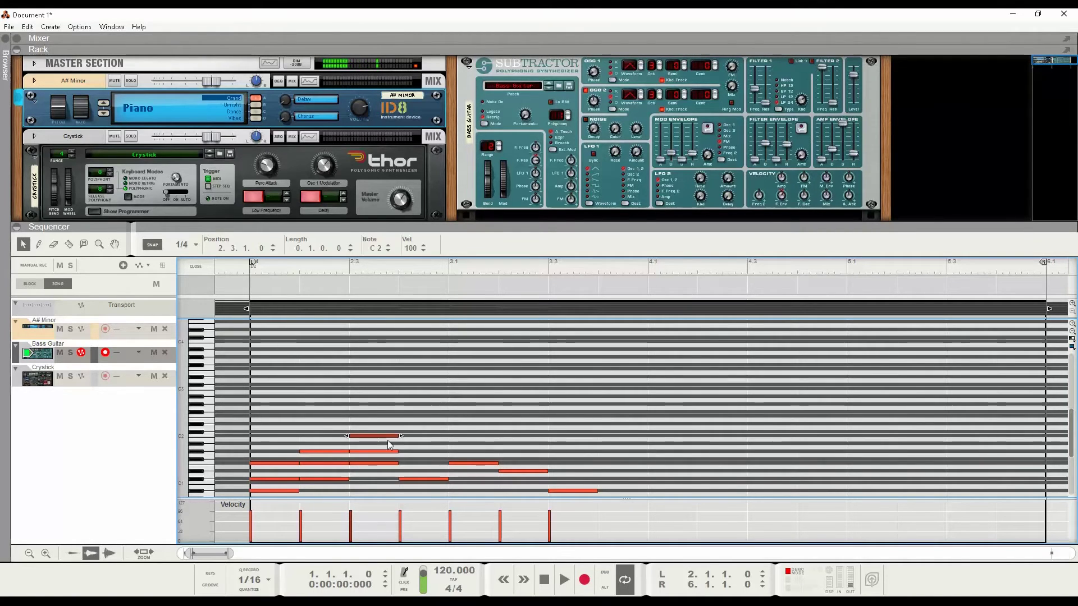
- Add F1 and G#1 at 2.4.1, G#1 and C2 at 3.1.1, A#1 at 3.2.1, and C#1 and F1 at 3.3
{"action": "left_click", "coordinate": [420, 464], "text": "alt"}
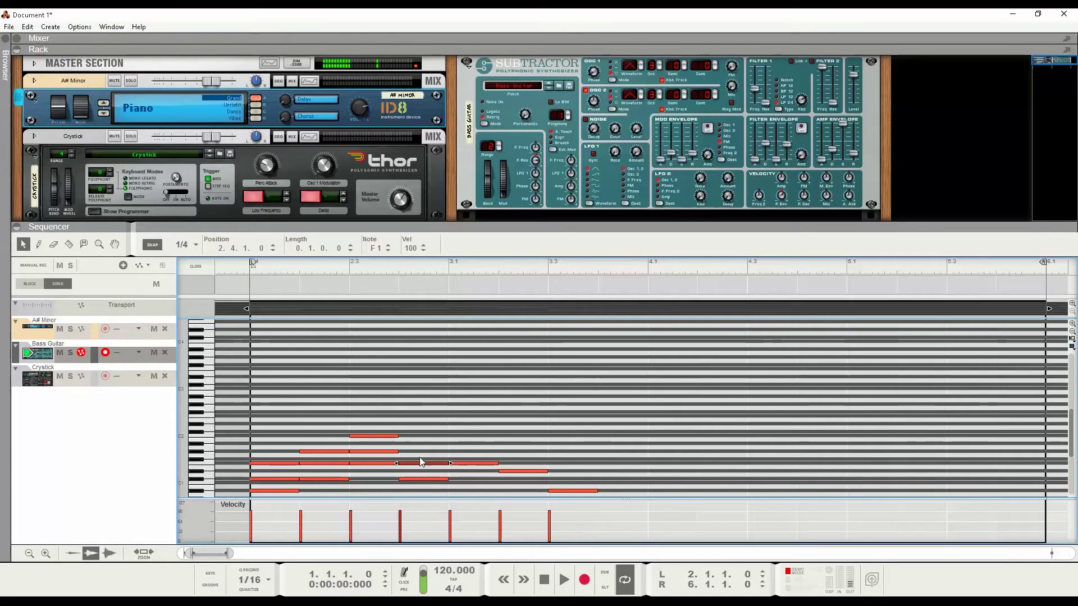
{"action": "left_click", "coordinate": [419, 451], "text": "alt"}
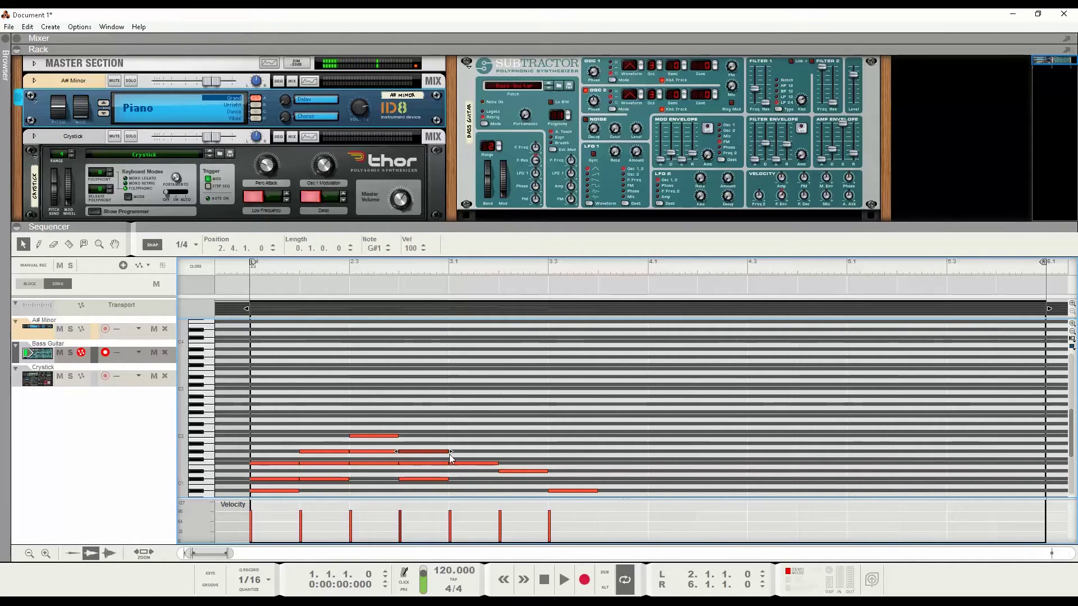
{"action": "left_click", "coordinate": [456, 450], "text": "alt"}
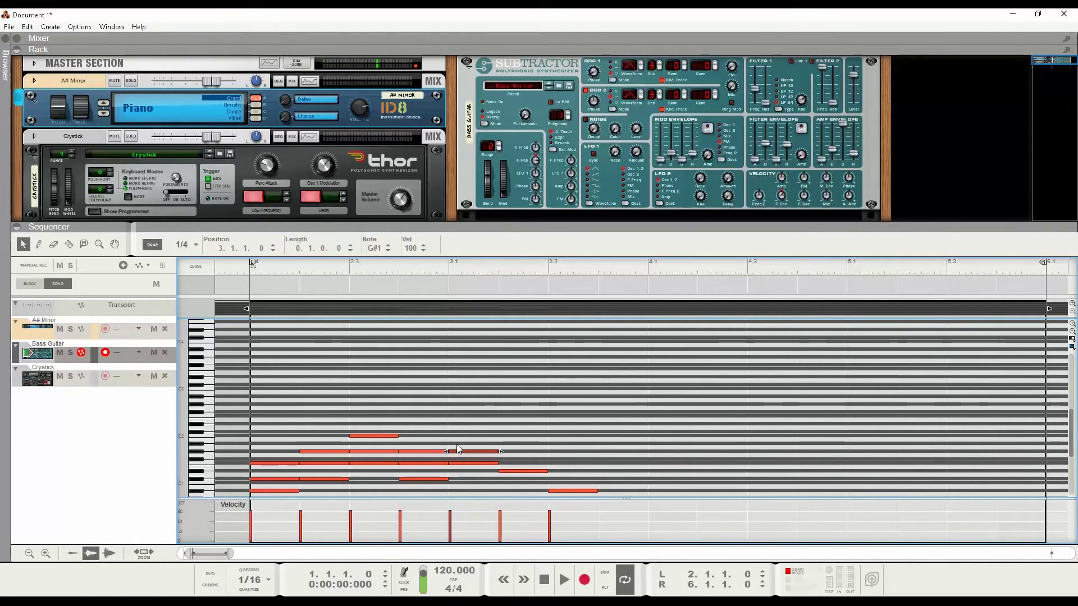
{"action": "left_click", "coordinate": [456, 435], "text": "alt"}
{"action": "left_click", "coordinate": [521, 459], "text": "alt"}
{"action": "left_click", "coordinate": [522, 443], "text": "alt"}
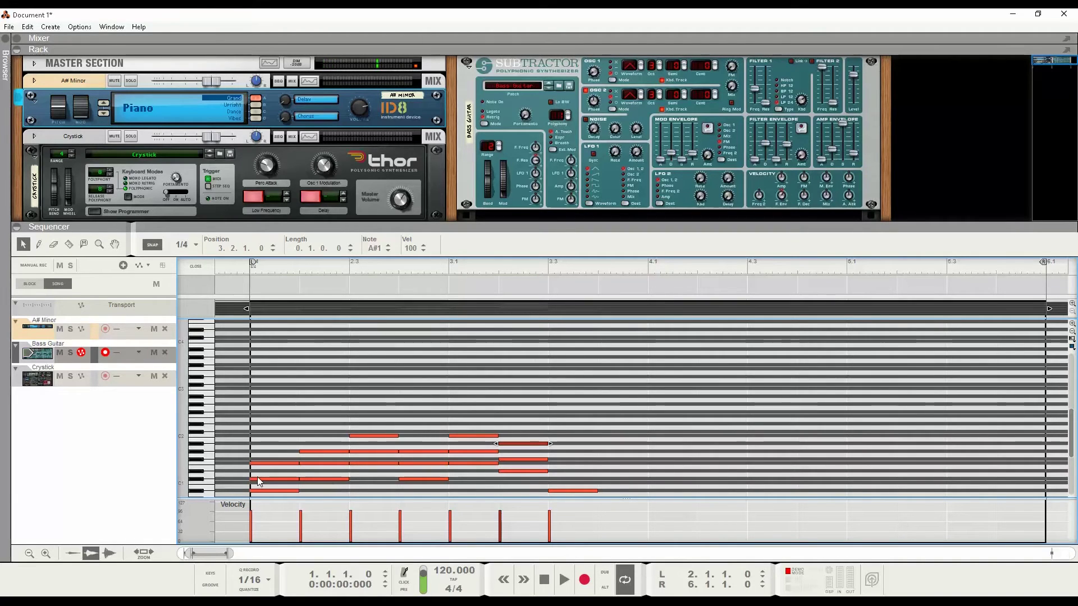
{"action": "left_click", "coordinate": [560, 479], "text": "alt"}
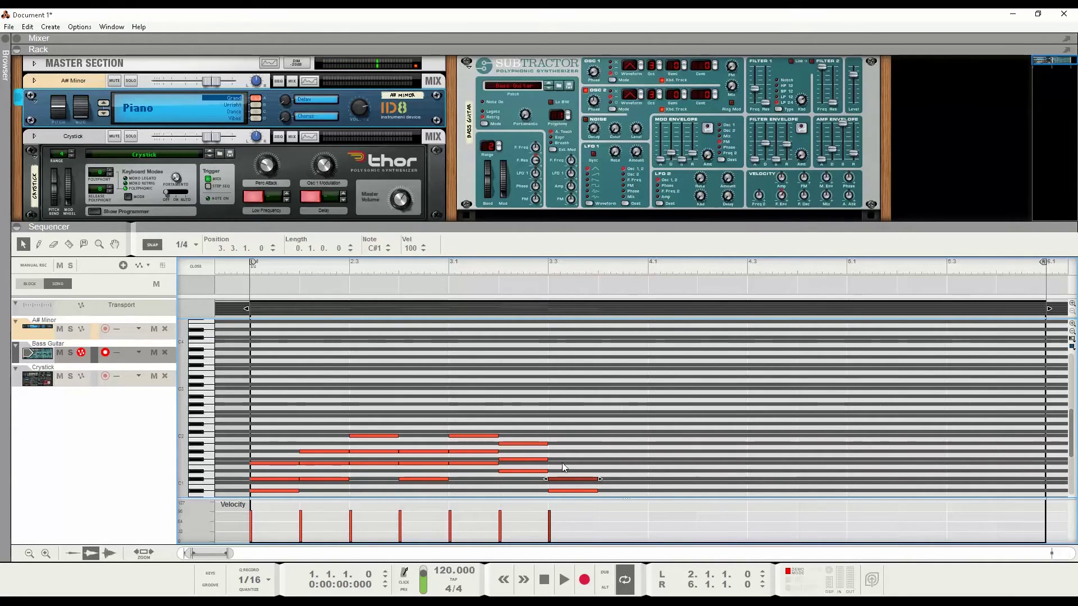
{"action": "left_click", "coordinate": [561, 463], "text": "alt"}
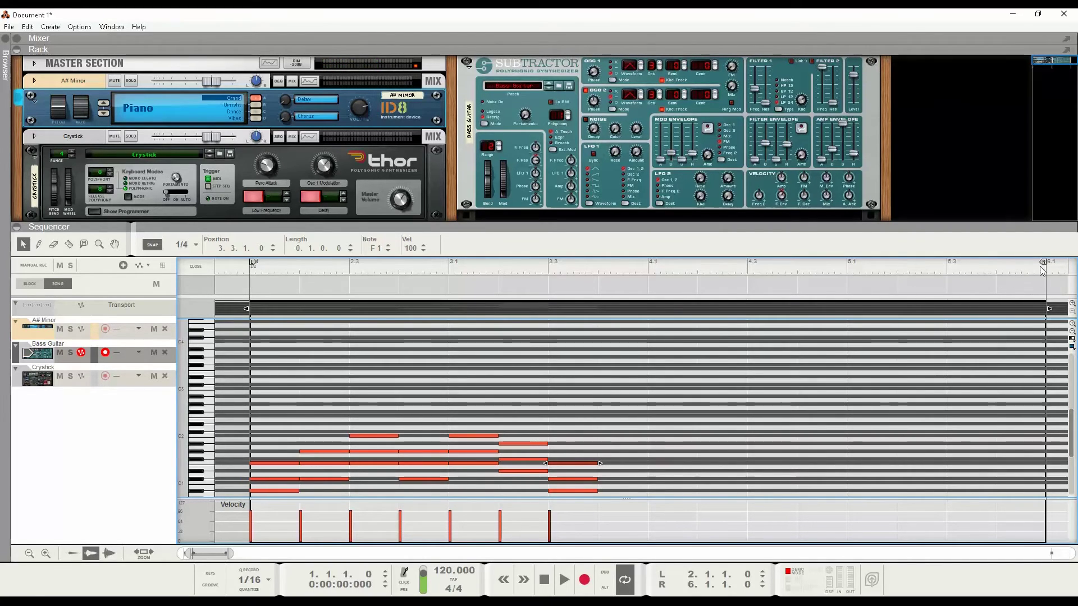
- Select the bass notes to repeat the line into bars 4–5, then start loop playback
{"action": "left_click_drag", "start_coordinate": [629, 395], "coordinate": [719, 377]}
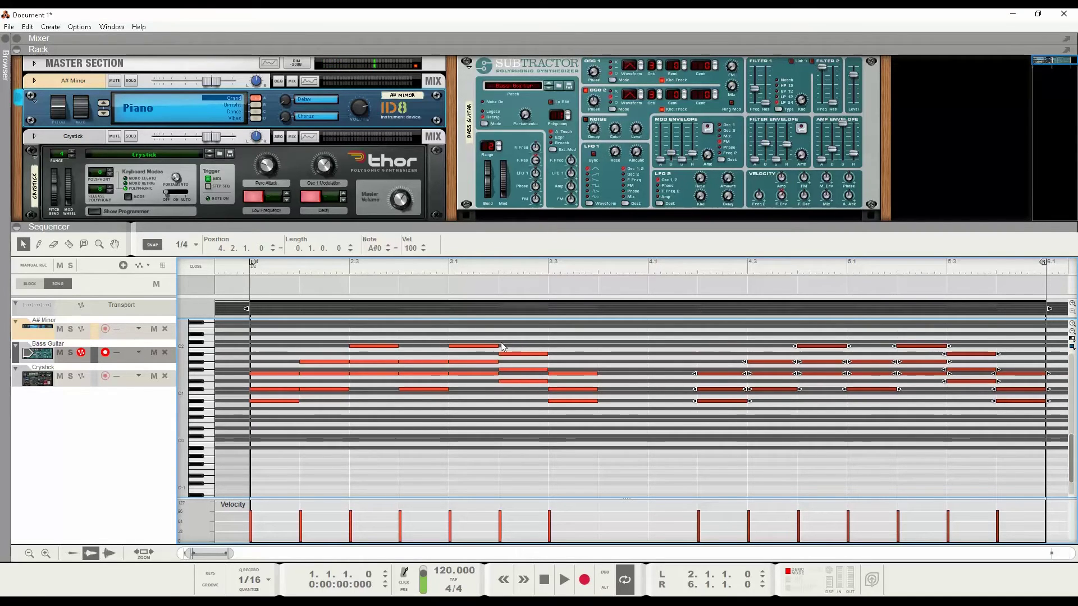
{"action": "left_click_drag", "start_coordinate": [466, 336], "coordinate": [670, 373]}
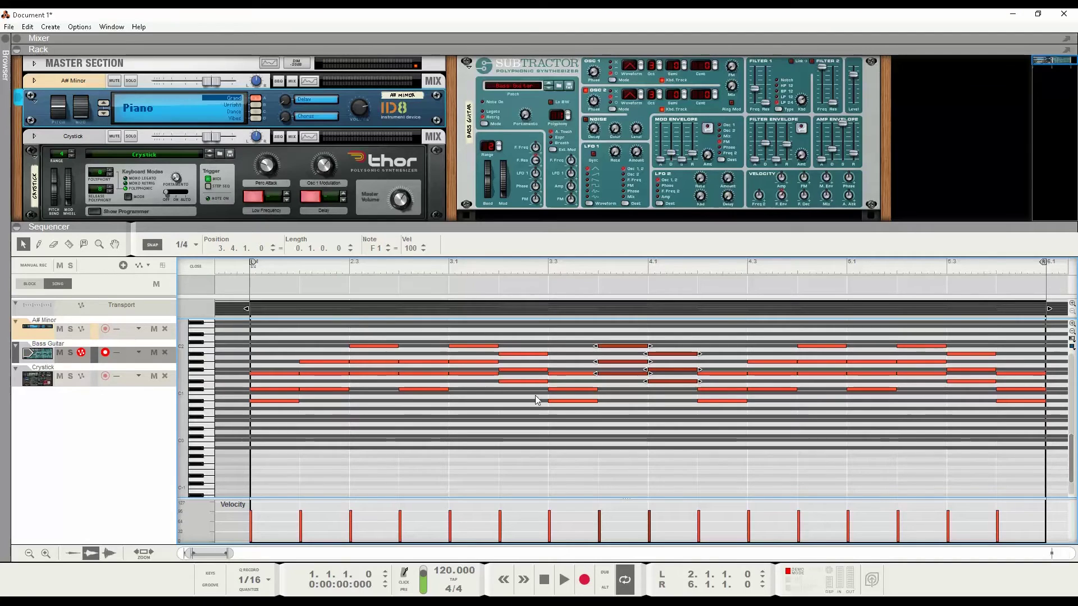
{"action": "left_click", "coordinate": [565, 580]}
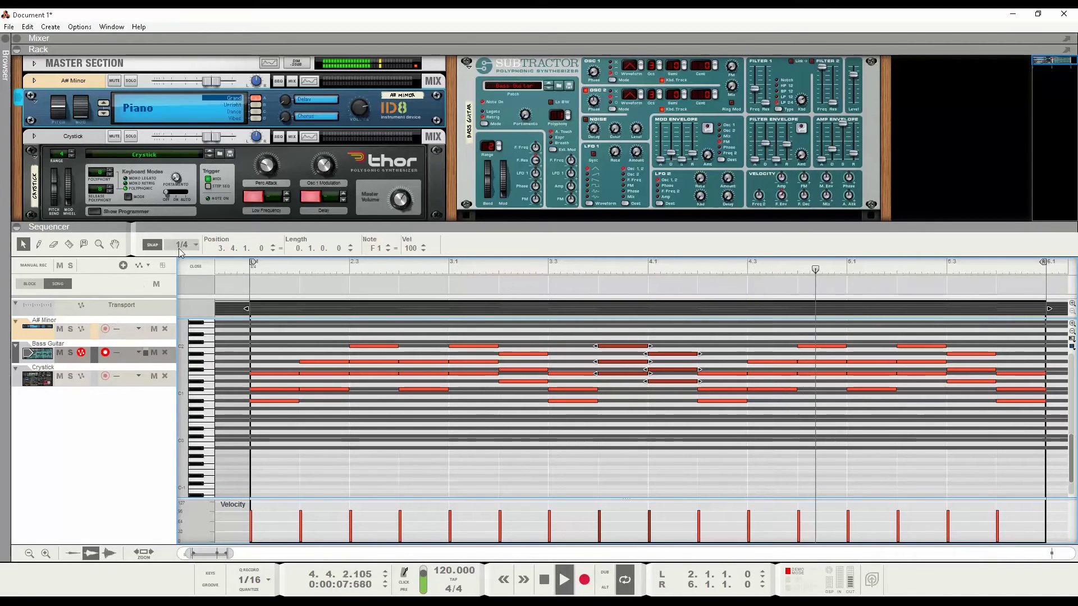
- Leave the bass note editor and return to the song arrangement view
{"action": "left_click", "coordinate": [195, 264]}
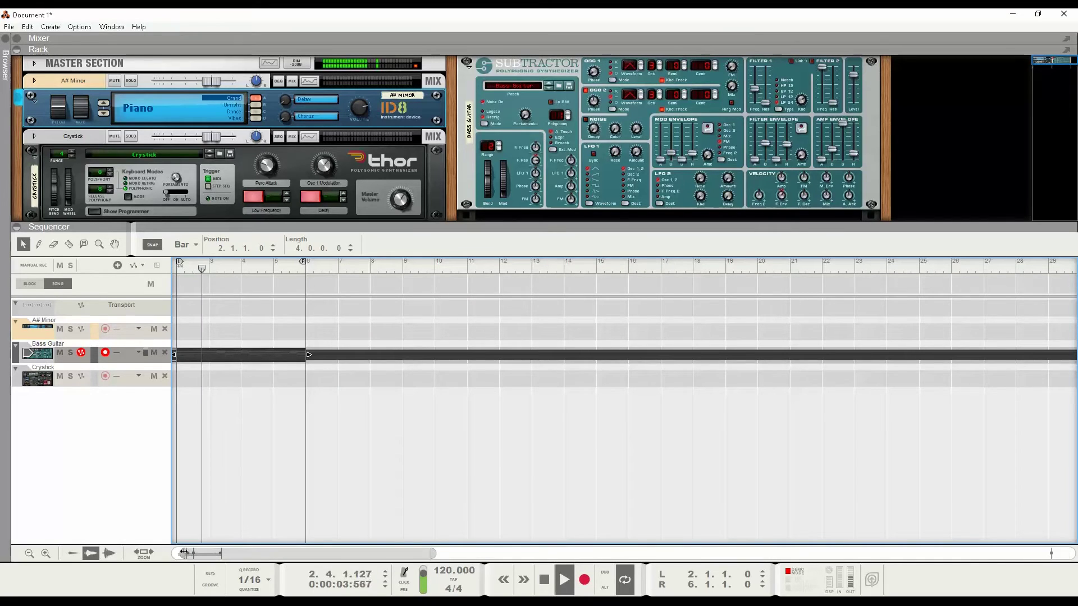
{"action": "left_click_drag", "start_coordinate": [183, 553], "coordinate": [178, 552]}
- Select the A# Minor track and reopen the Bass Guitar clip to check its notes
{"action": "left_click", "coordinate": [190, 343]}
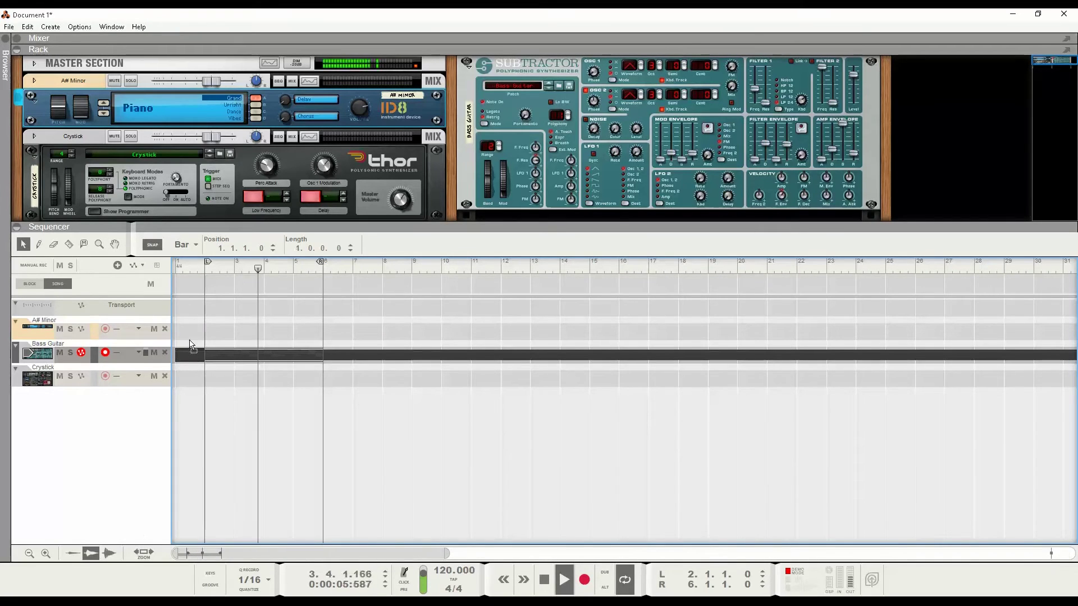
{"action": "left_click", "coordinate": [190, 326]}
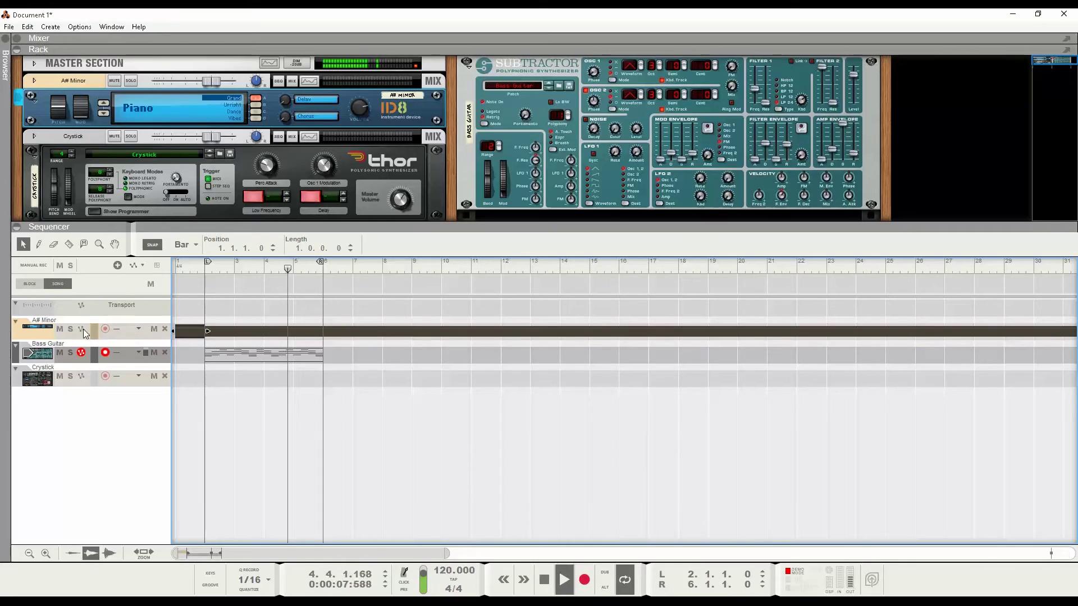
{"action": "double_click", "coordinate": [233, 357]}
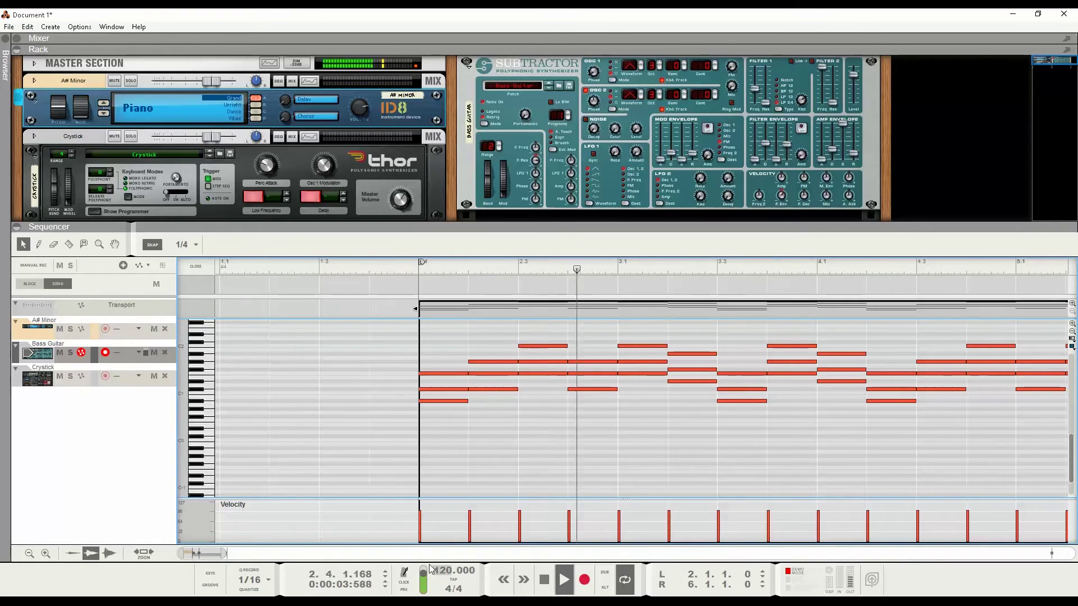
{"action": "scroll", "coordinate": [375, 456], "scroll_direction": "down", "scroll_amount": 2}
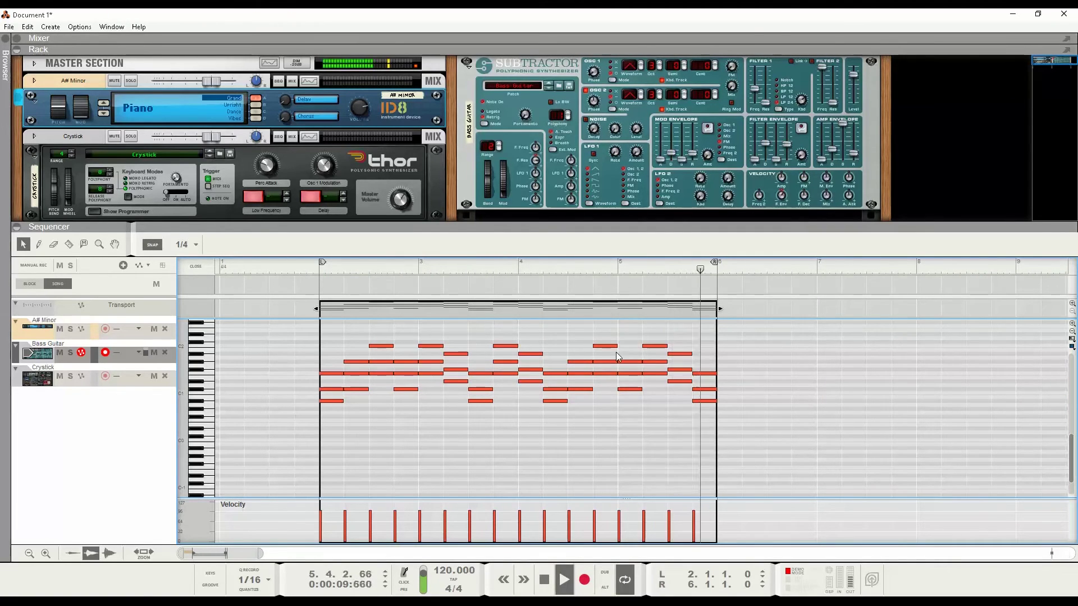
- Back in the arrangement, select the Crystick track and open its bar-2 clip for note editing
{"action": "left_click", "coordinate": [200, 268]}
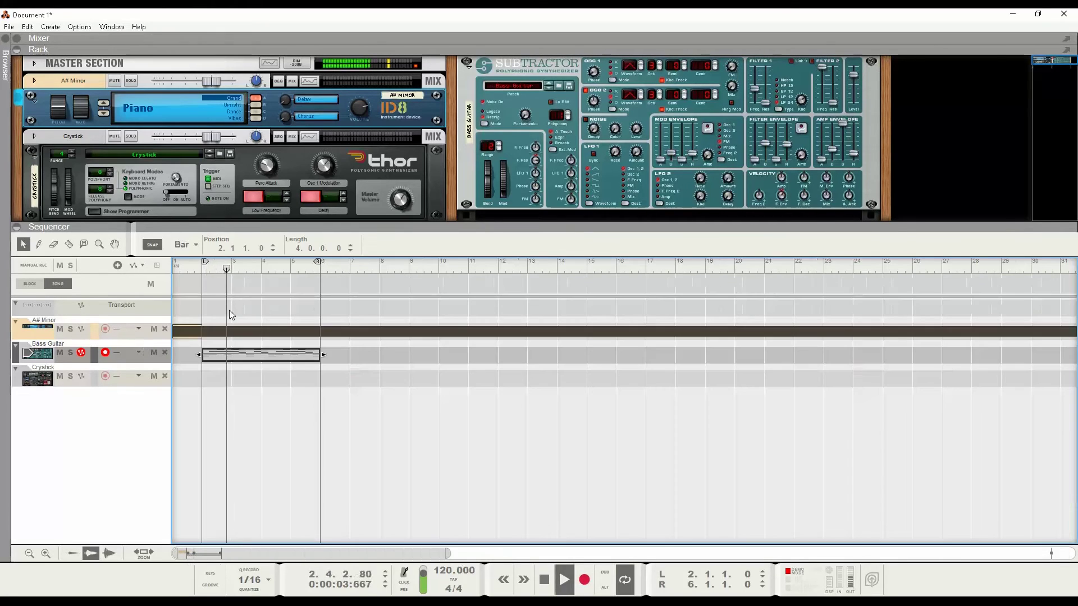
{"action": "left_click", "coordinate": [188, 352]}
{"action": "left_click", "coordinate": [180, 377]}
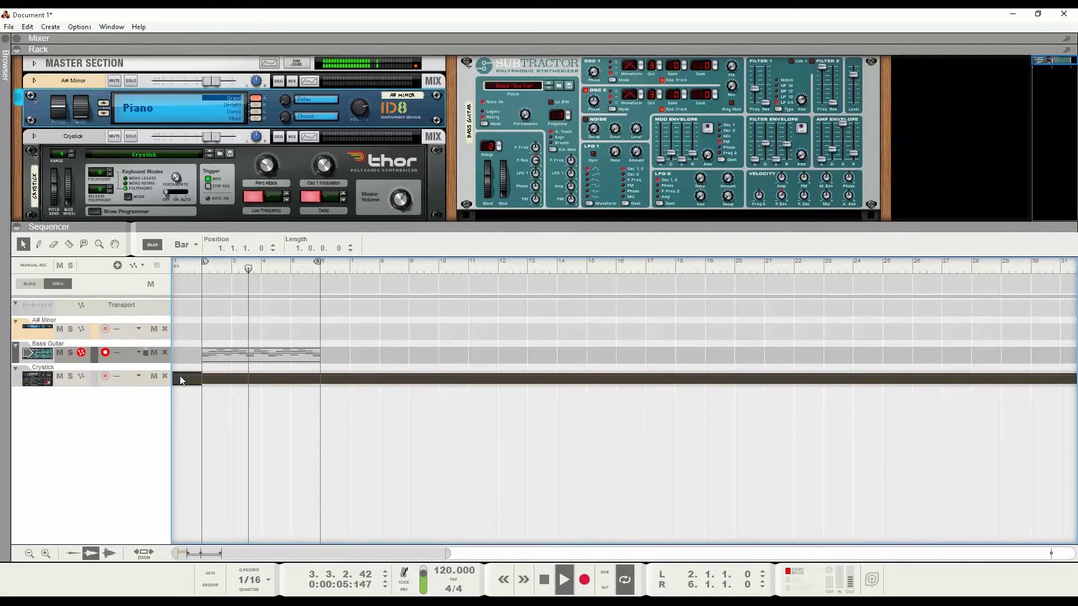
{"action": "left_click", "coordinate": [216, 377]}
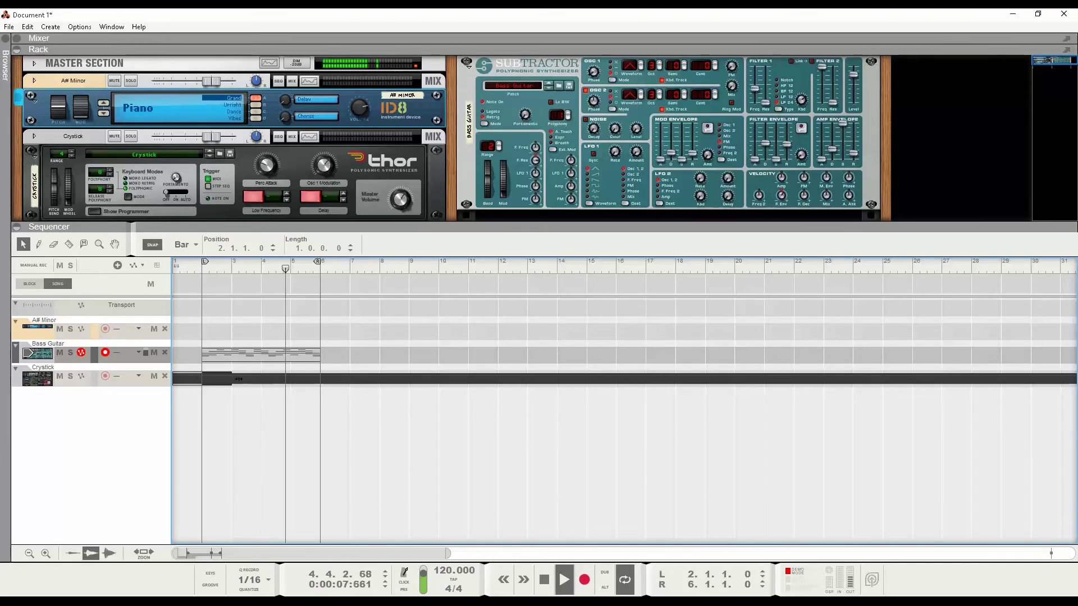
{"action": "double_click", "coordinate": [261, 386]}
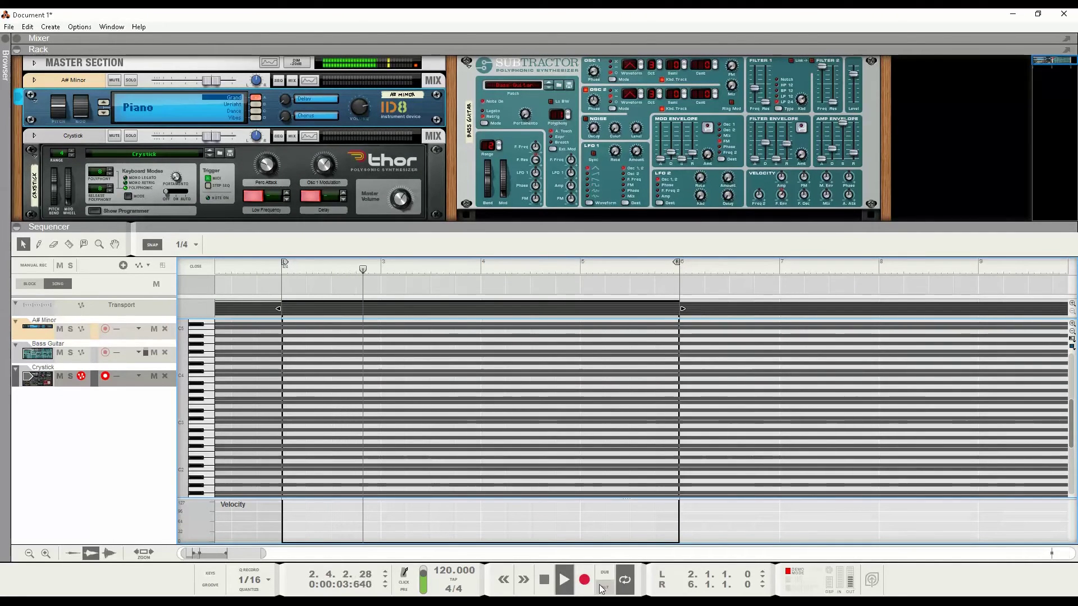
- Stop playback and set the note snap value to 1/8
{"action": "left_click", "coordinate": [544, 580]}
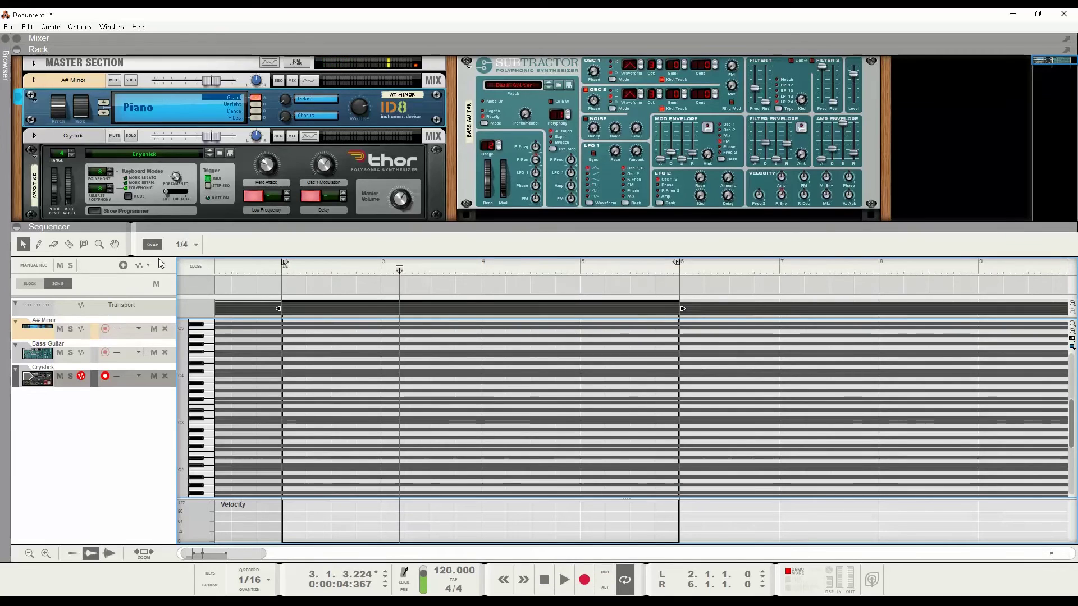
{"action": "left_click", "coordinate": [192, 245]}
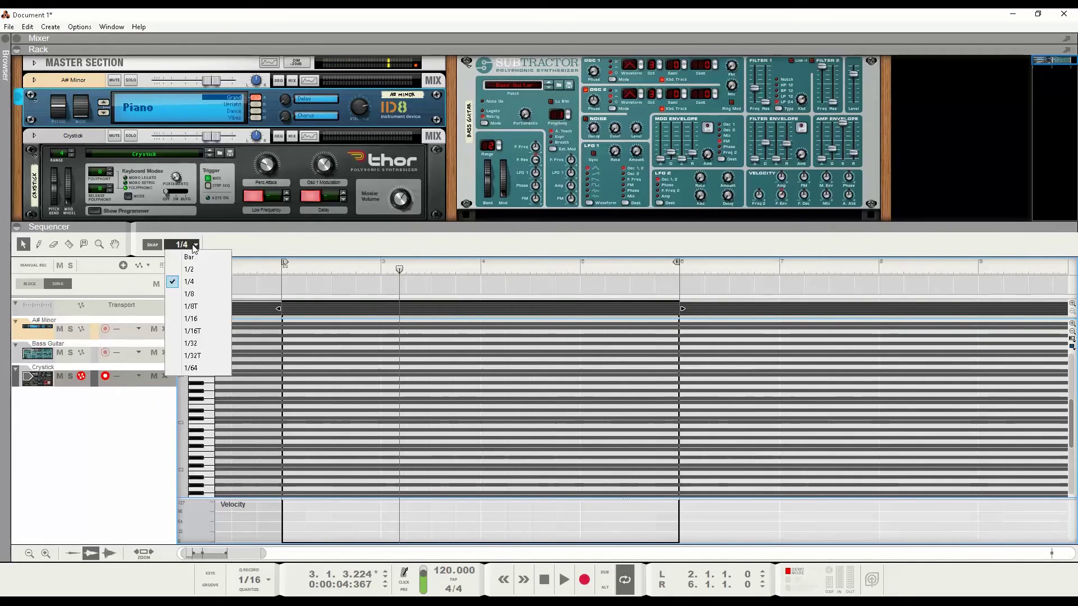
{"action": "left_click", "coordinate": [191, 293]}
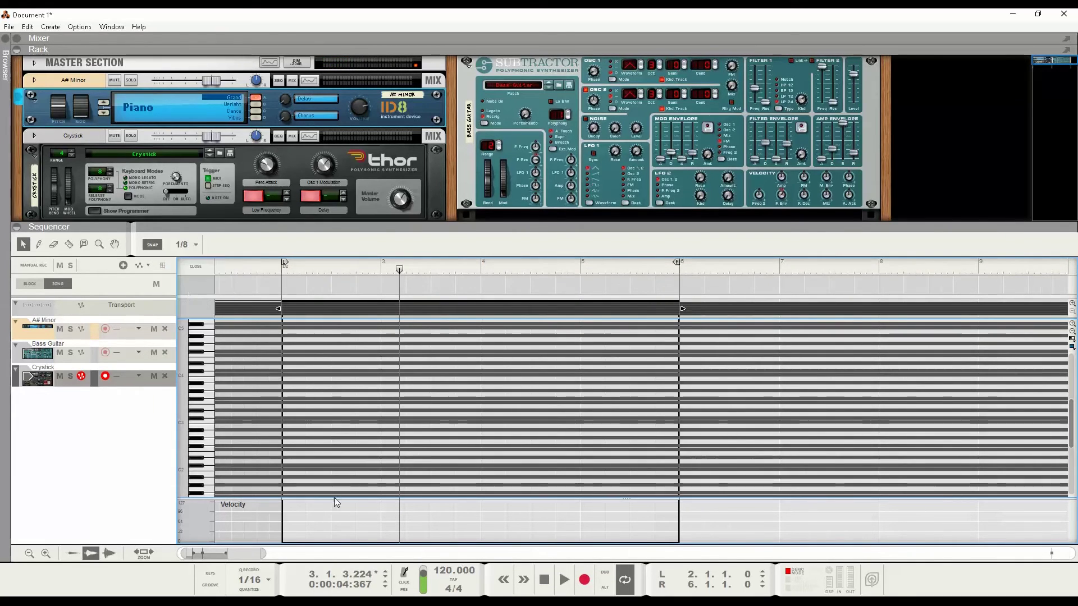
- Enter the bar-2 eighth-note melody from 2.1.1, moving the first note higher in pitch
{"action": "double_click", "coordinate": [288, 493]}
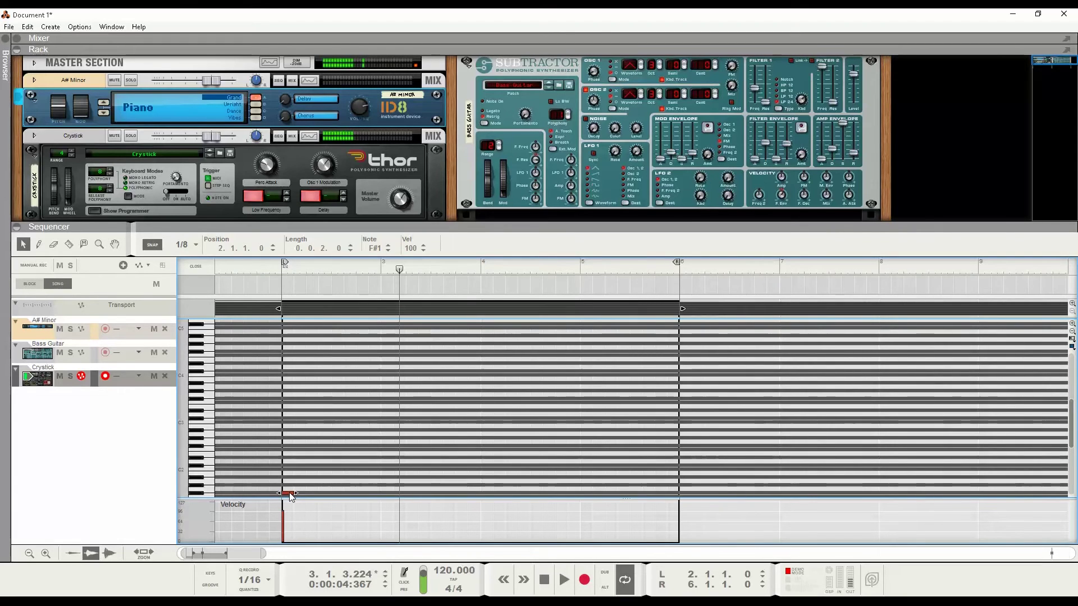
{"action": "left_click_drag", "start_coordinate": [289, 493], "coordinate": [293, 415]}
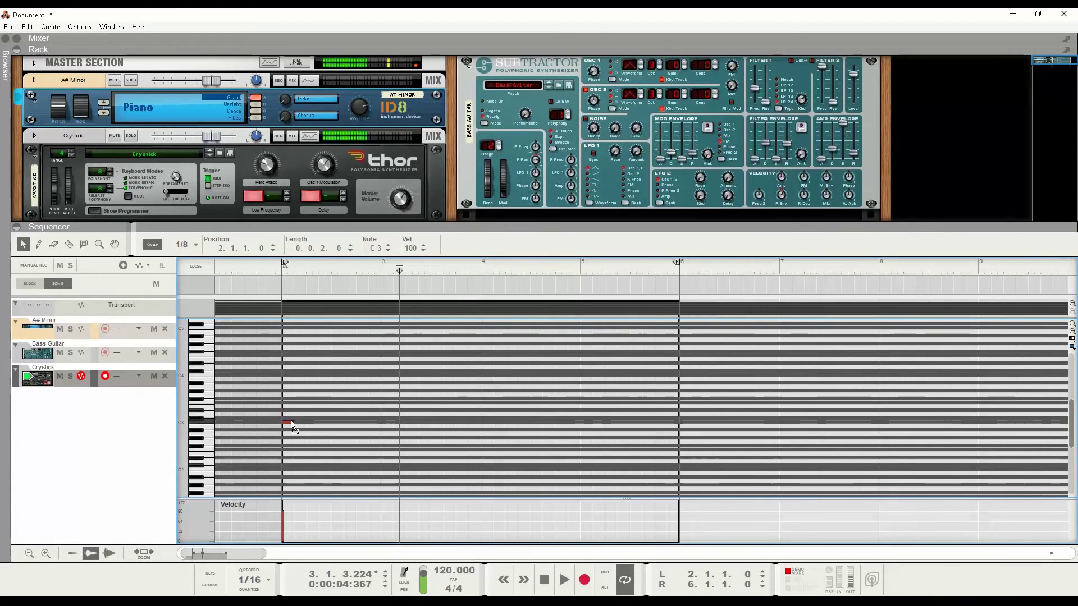
{"action": "double_click", "coordinate": [301, 410]}
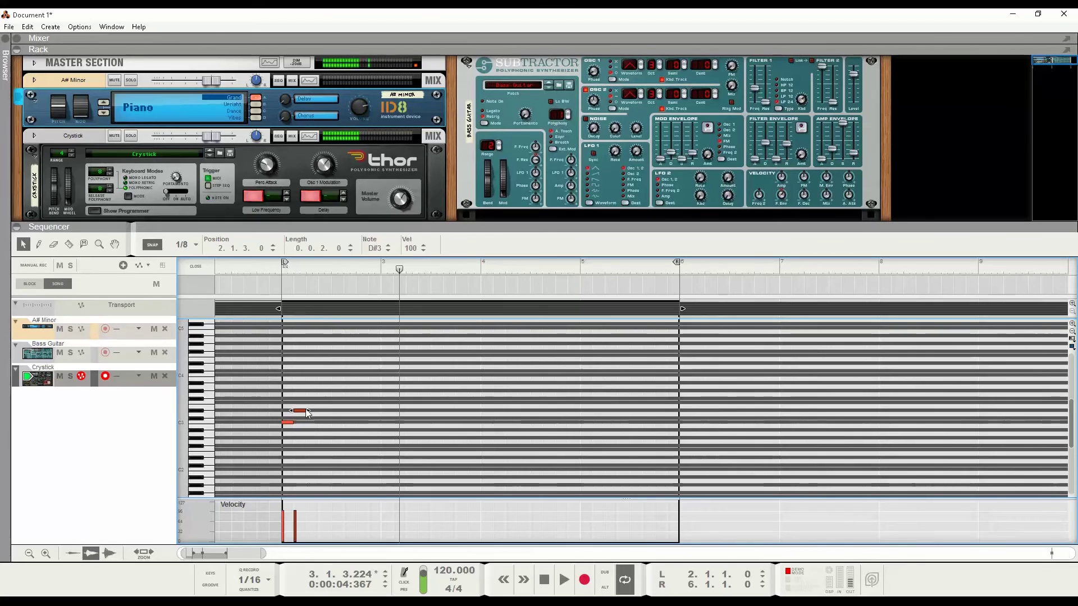
{"action": "double_click", "coordinate": [313, 399]}
{"action": "double_click", "coordinate": [324, 403]}
{"action": "double_click", "coordinate": [337, 390]}
{"action": "double_click", "coordinate": [349, 398]}
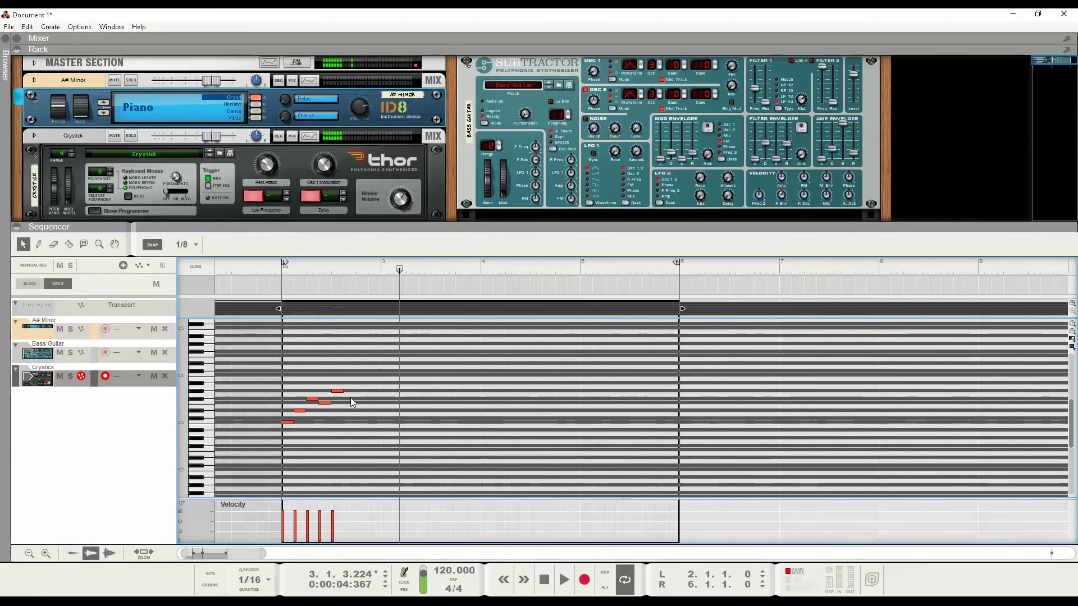
{"action": "double_click", "coordinate": [362, 411]}
{"action": "double_click", "coordinate": [374, 402]}
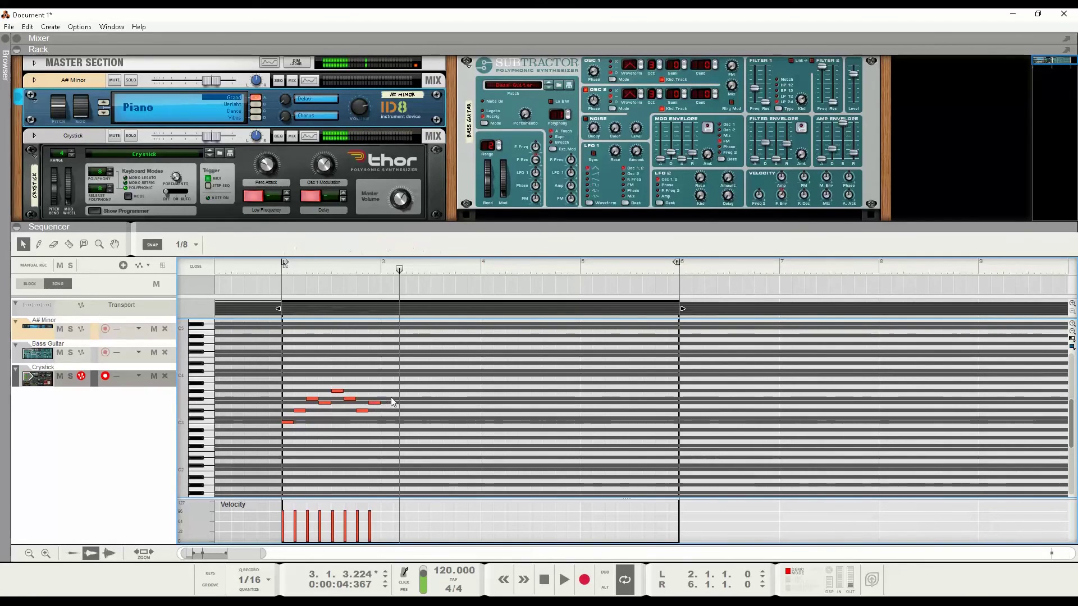
{"action": "double_click", "coordinate": [387, 399]}
- Add the bar-3 melody notes, with D#3 on beat 3 and a closing D#3, then play the loop
{"action": "double_click", "coordinate": [399, 403]}
{"action": "double_click", "coordinate": [412, 398]}
{"action": "double_click", "coordinate": [424, 390]}
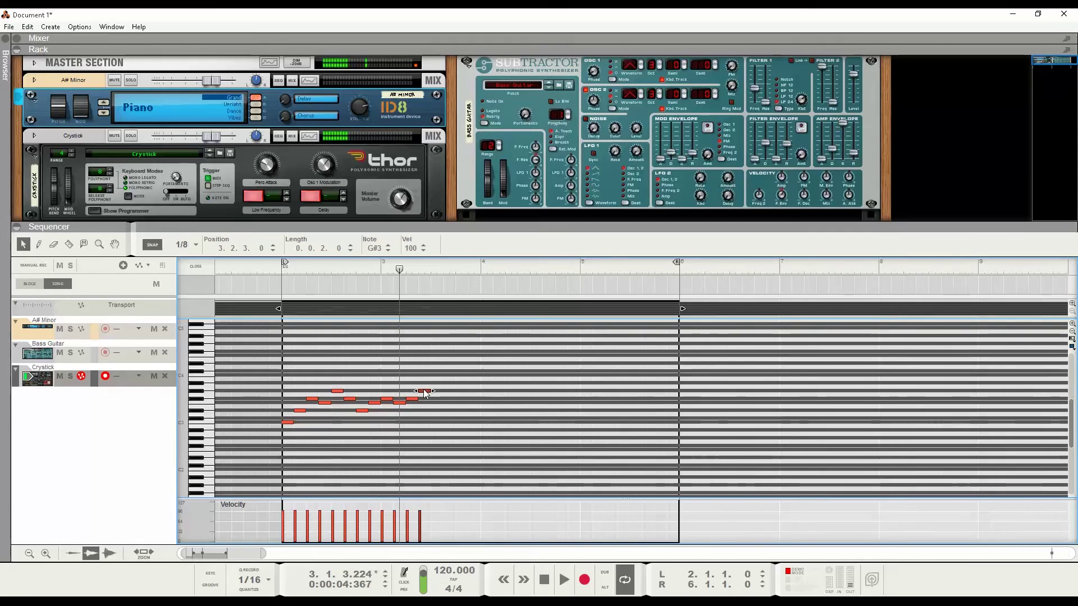
{"action": "double_click", "coordinate": [436, 410]}
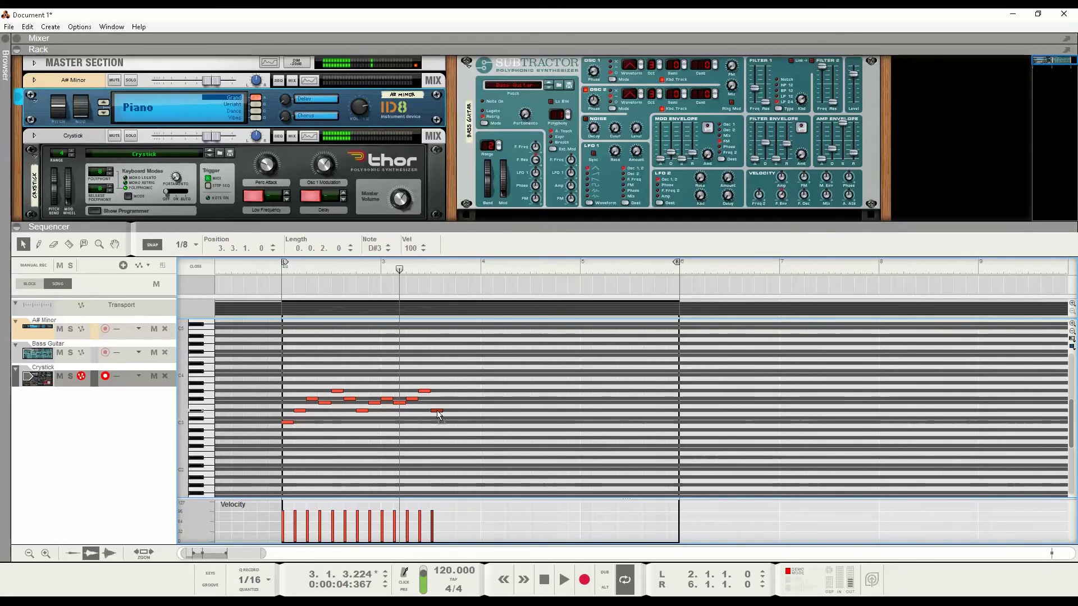
{"action": "left_click", "coordinate": [477, 288], "text": "alt"}
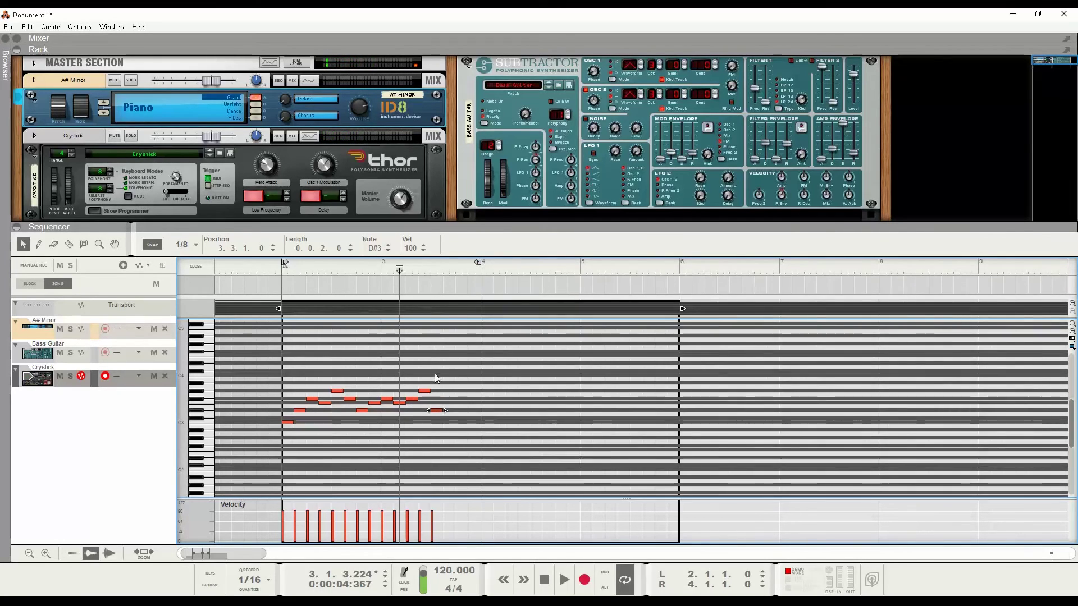
{"action": "double_click", "coordinate": [449, 403]}
{"action": "double_click", "coordinate": [461, 399]}
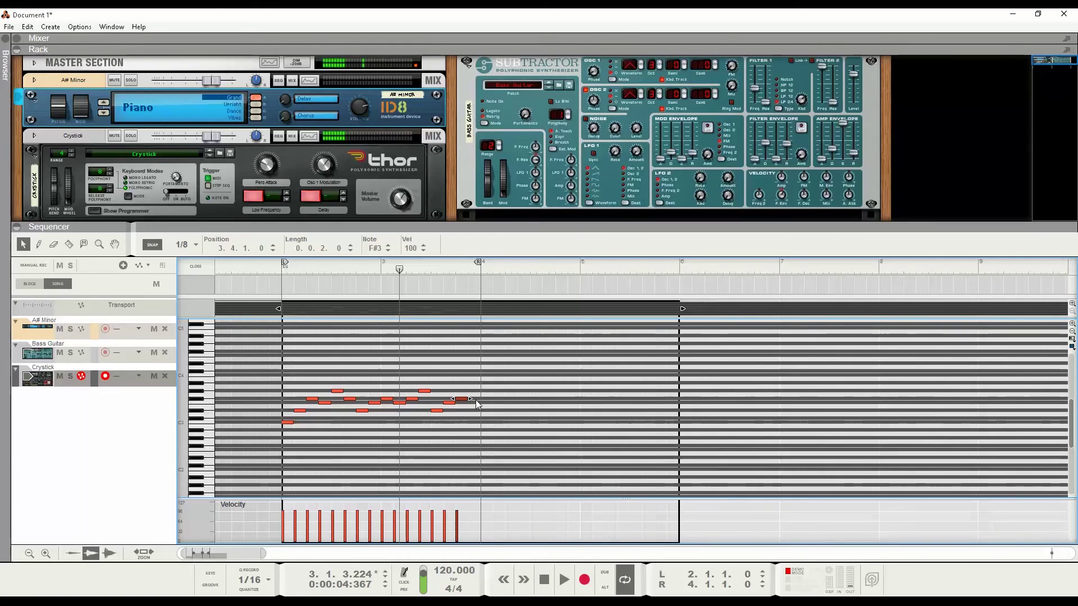
{"action": "double_click", "coordinate": [473, 410]}
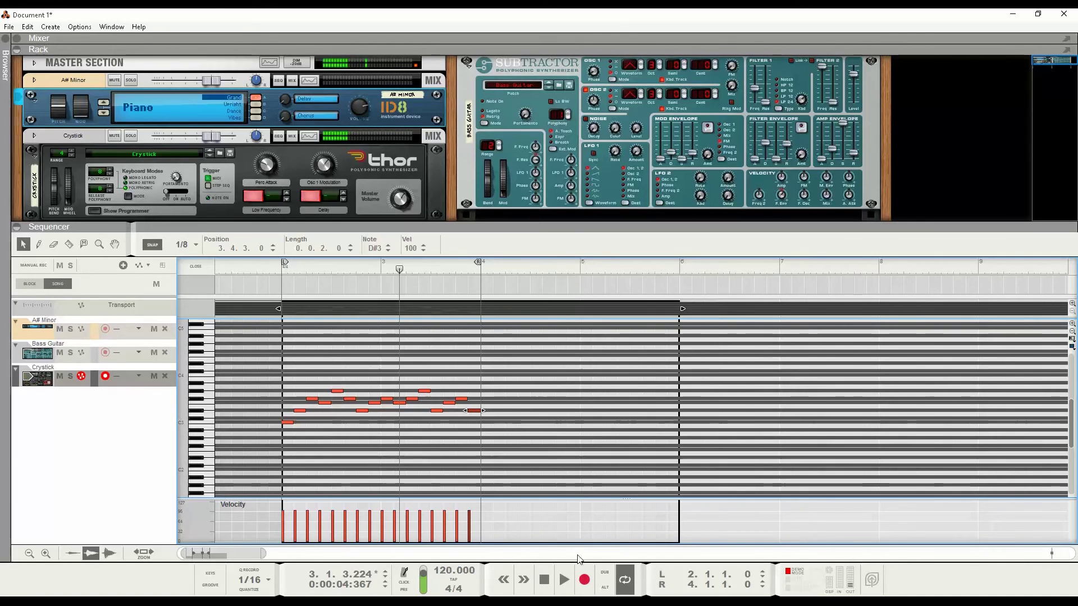
{"action": "left_click", "coordinate": [566, 581]}
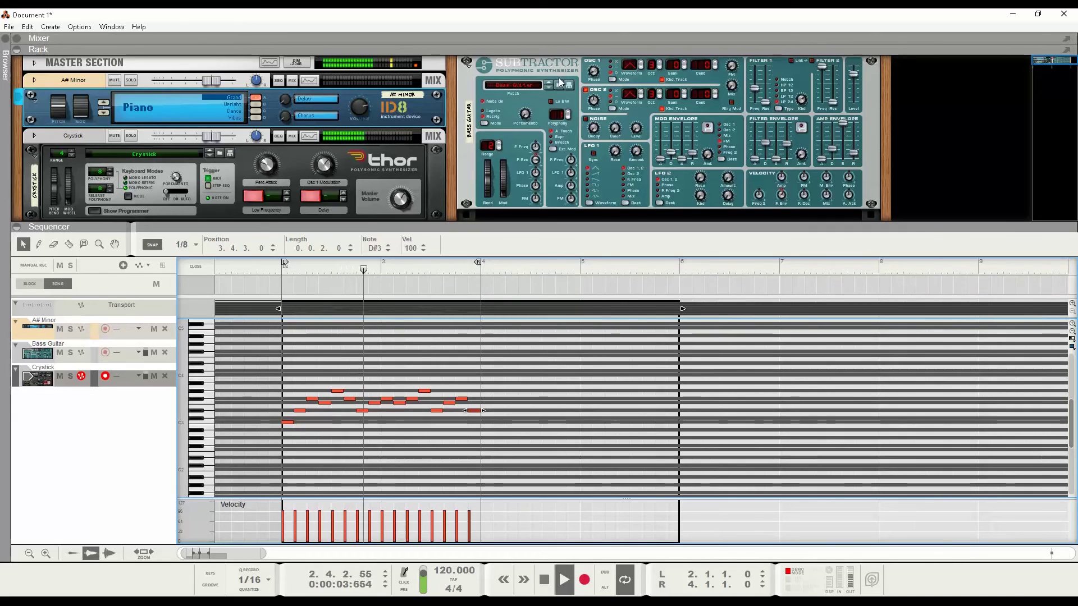
- Set the Crystick fader to 2.66 dB and the Bass Guitar fader to -2.97 dB
{"action": "left_click_drag", "start_coordinate": [212, 135], "coordinate": [222, 140]}
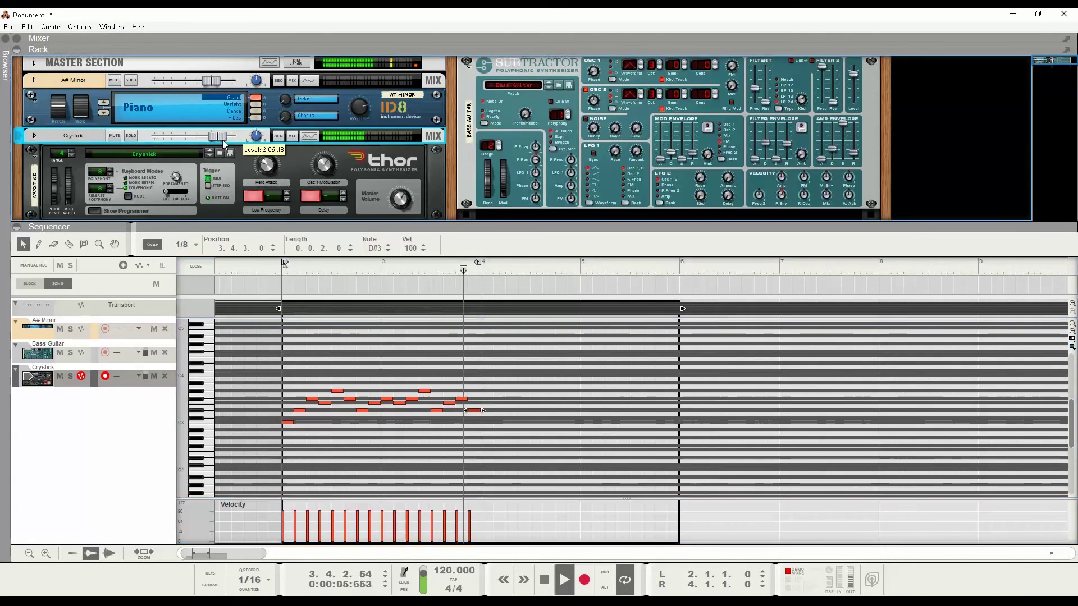
{"action": "scroll", "coordinate": [632, 83], "scroll_direction": "up", "scroll_amount": 1}
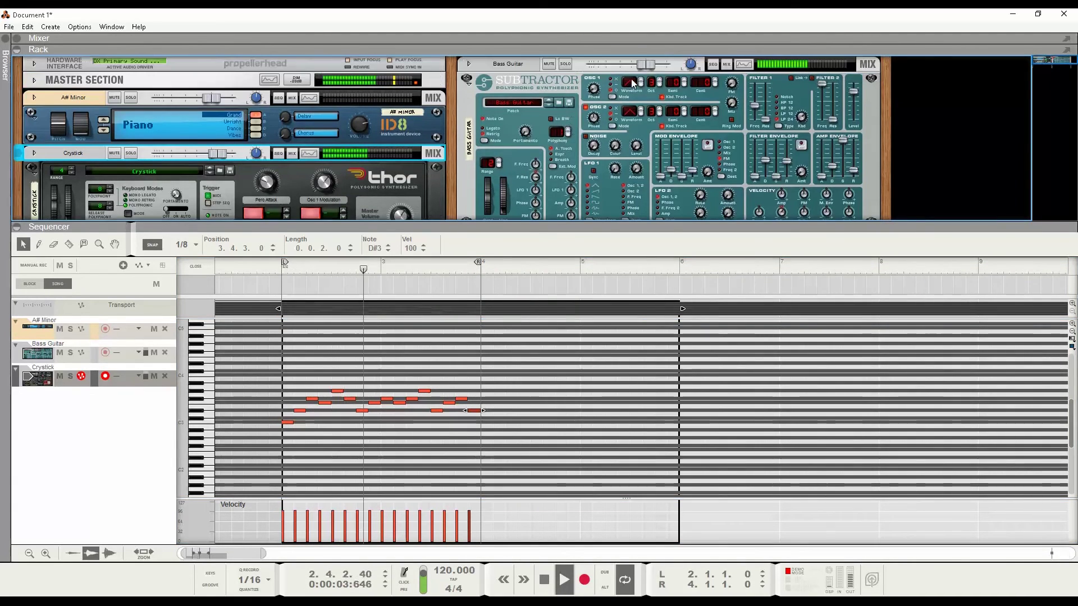
{"action": "left_click_drag", "start_coordinate": [638, 64], "coordinate": [634, 65]}
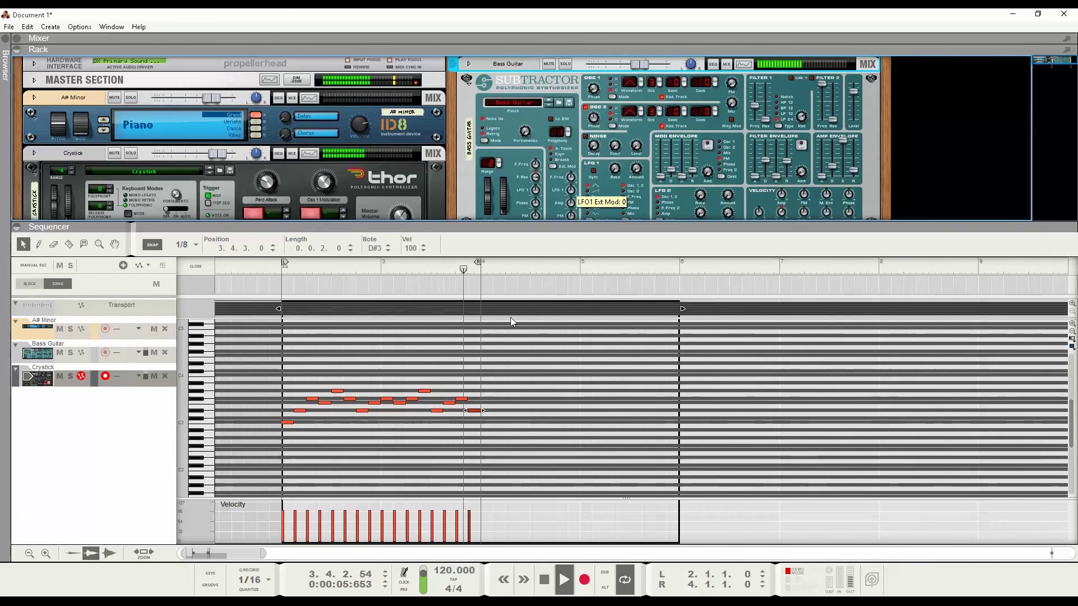
{"action": "scroll", "coordinate": [510, 321], "scroll_direction": "down", "scroll_amount": 2}
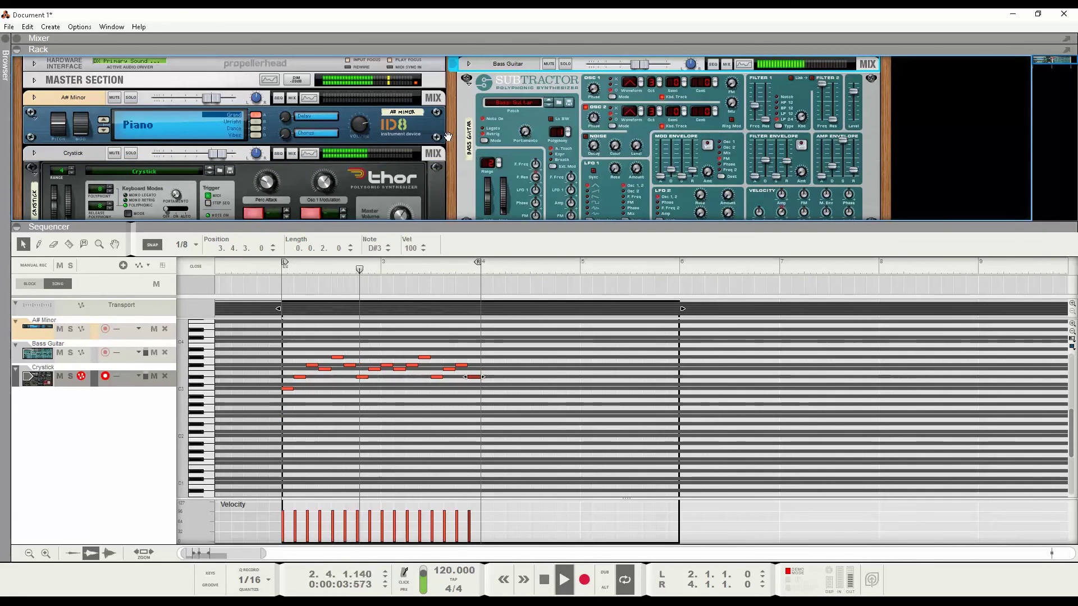
{"action": "scroll", "coordinate": [448, 137], "scroll_direction": "down", "scroll_amount": 2}
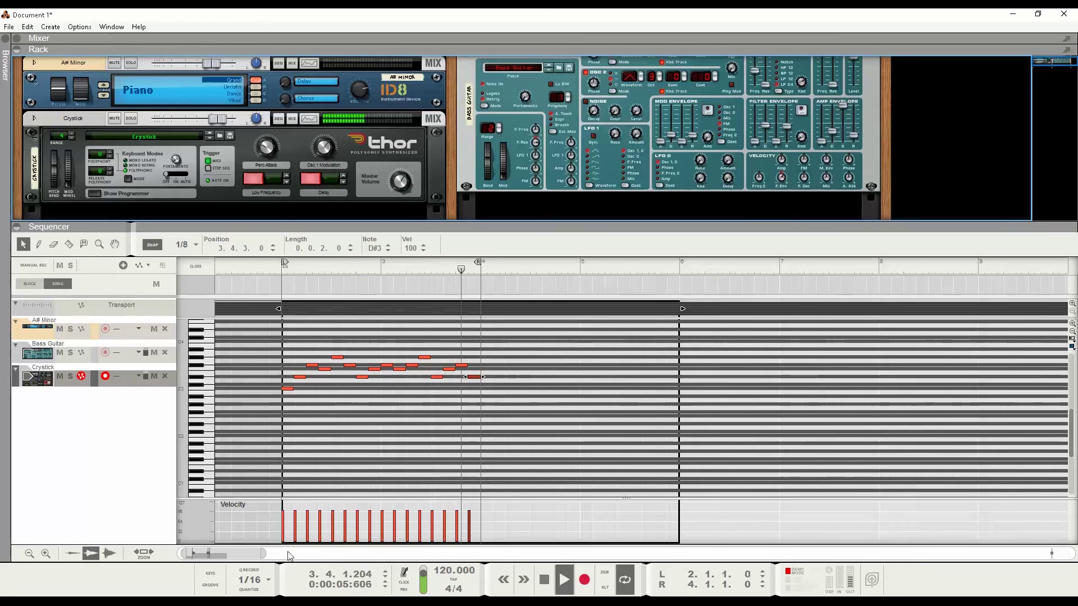
- Reopen the Crystick clip and add four trial low notes under the bar-3 melody
{"action": "left_click", "coordinate": [195, 265]}
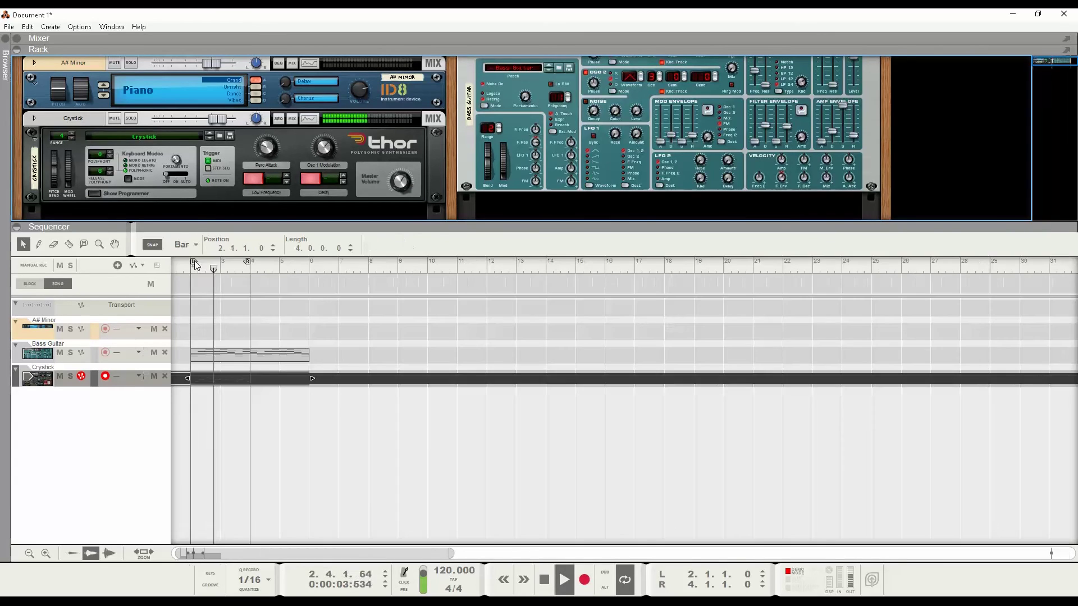
{"action": "left_click", "coordinate": [175, 354]}
{"action": "left_click", "coordinate": [182, 324]}
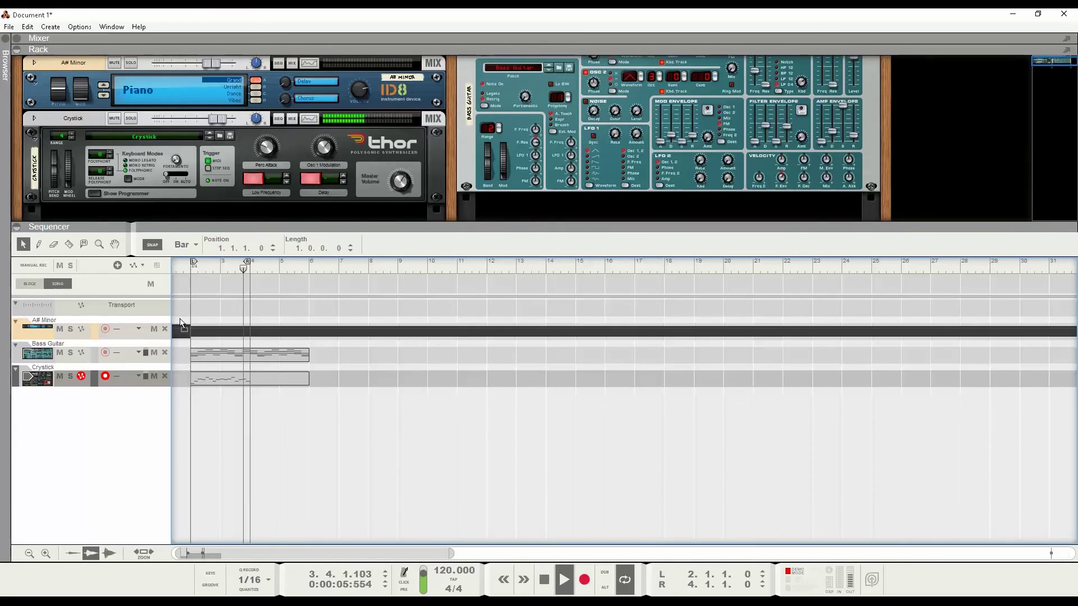
{"action": "left_click", "coordinate": [228, 381]}
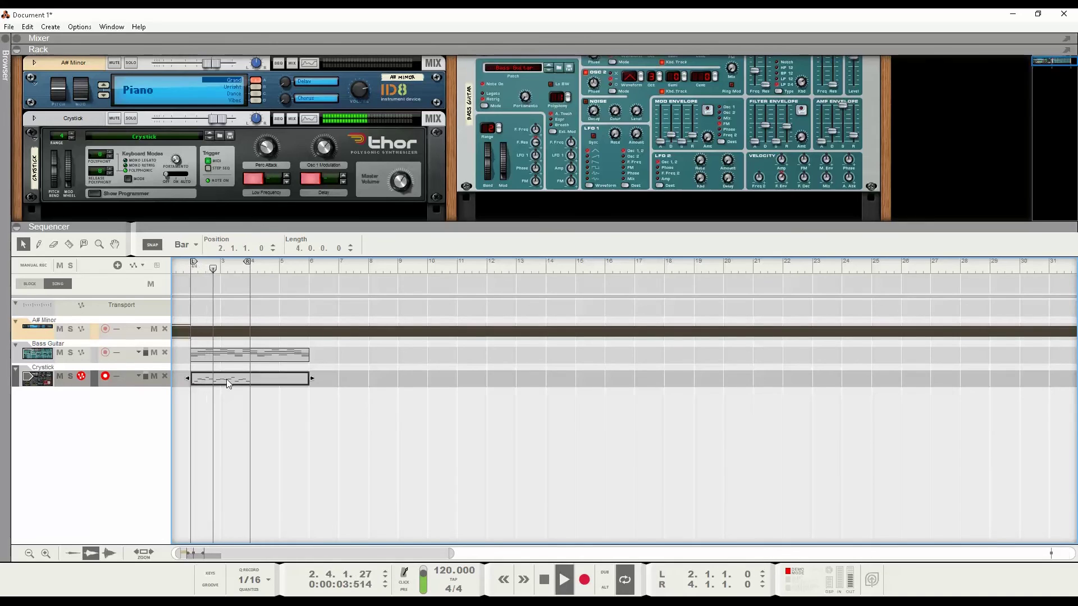
{"action": "double_click", "coordinate": [227, 382]}
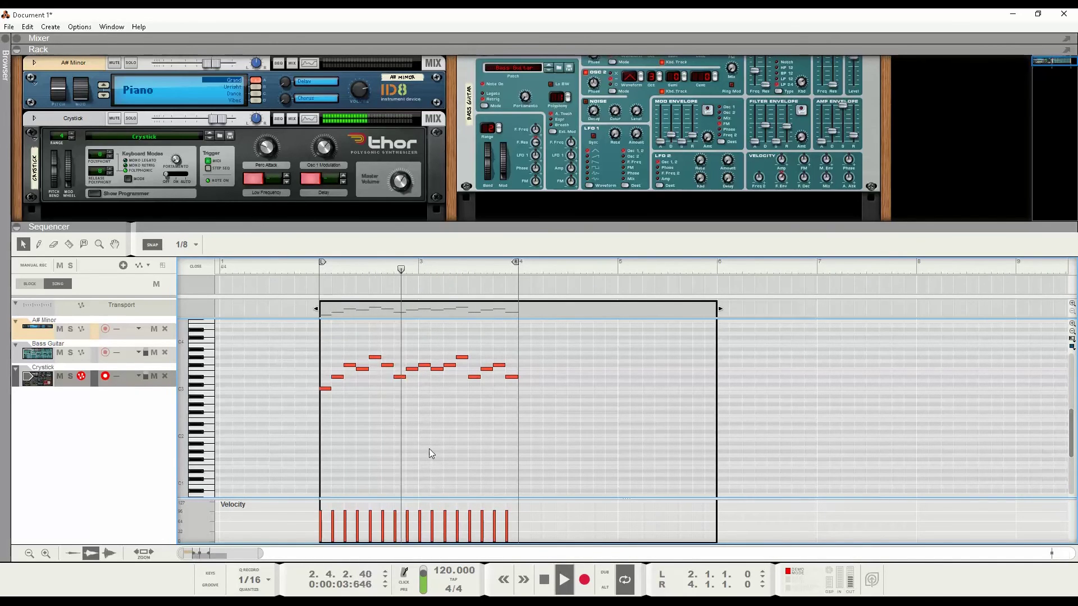
{"action": "left_click", "coordinate": [414, 412], "text": "alt"}
{"action": "left_click", "coordinate": [450, 393], "text": "alt"}
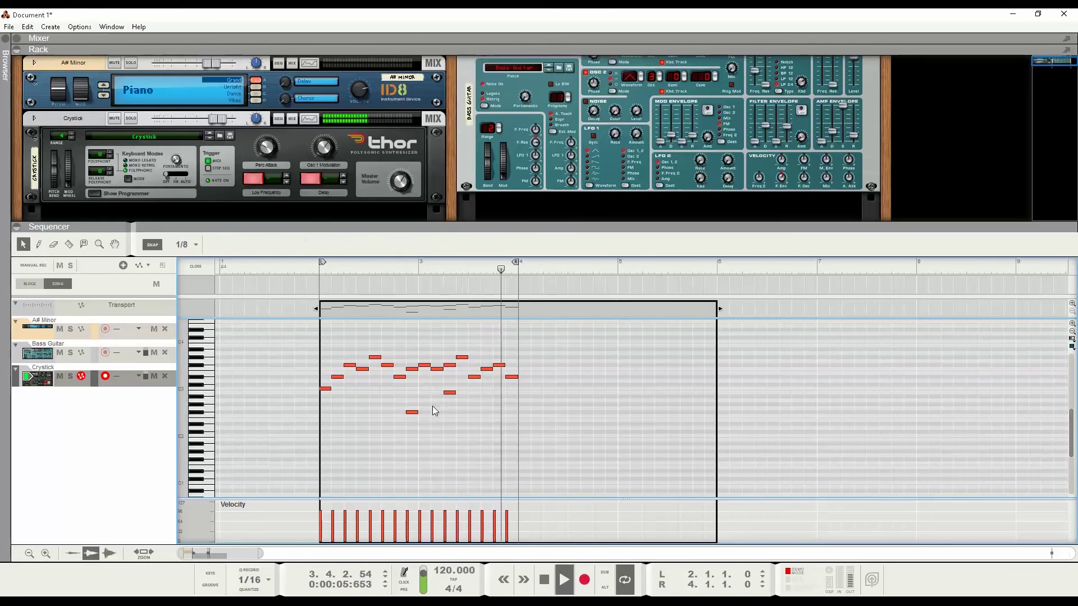
{"action": "left_click", "coordinate": [437, 404], "text": "alt"}
{"action": "left_click", "coordinate": [450, 419], "text": "alt"}
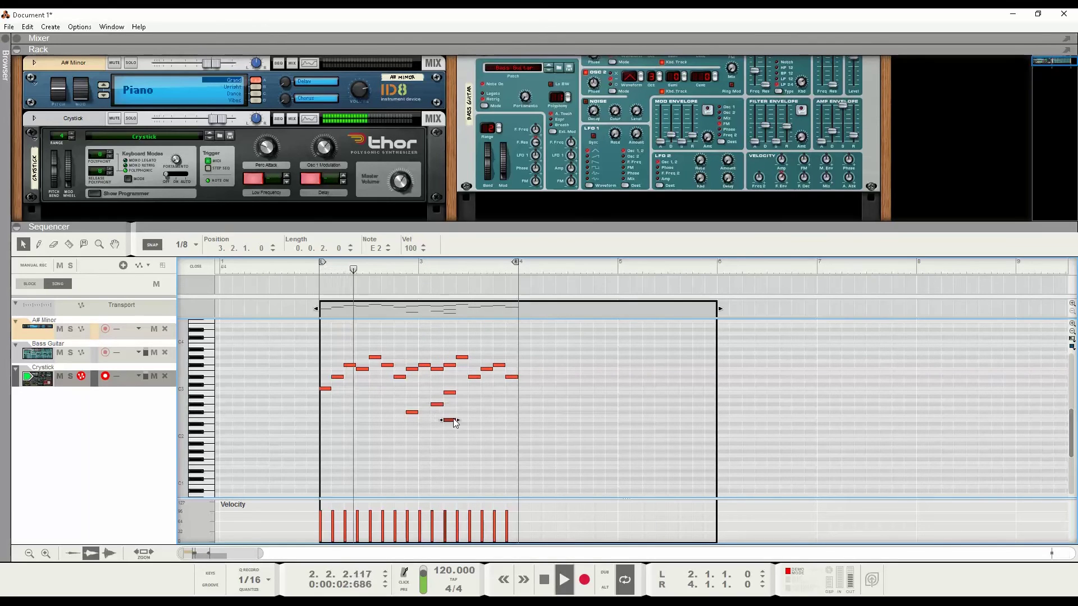
- Raise one trial note two semitones to C#3 and delete the other three low notes
{"action": "left_click", "coordinate": [194, 267]}
{"action": "left_click", "coordinate": [216, 382]}
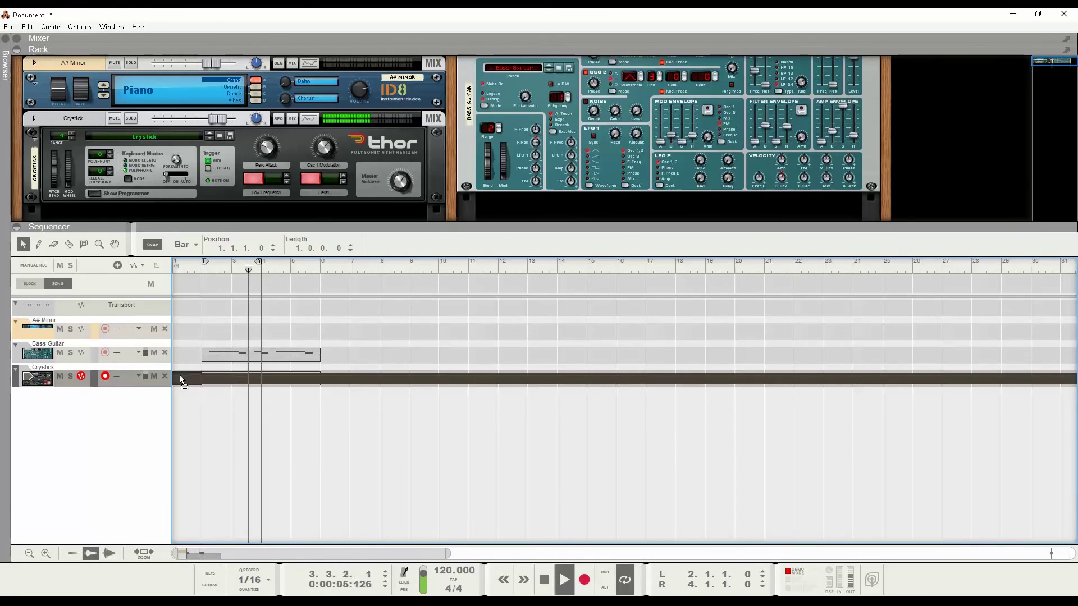
{"action": "double_click", "coordinate": [216, 381]}
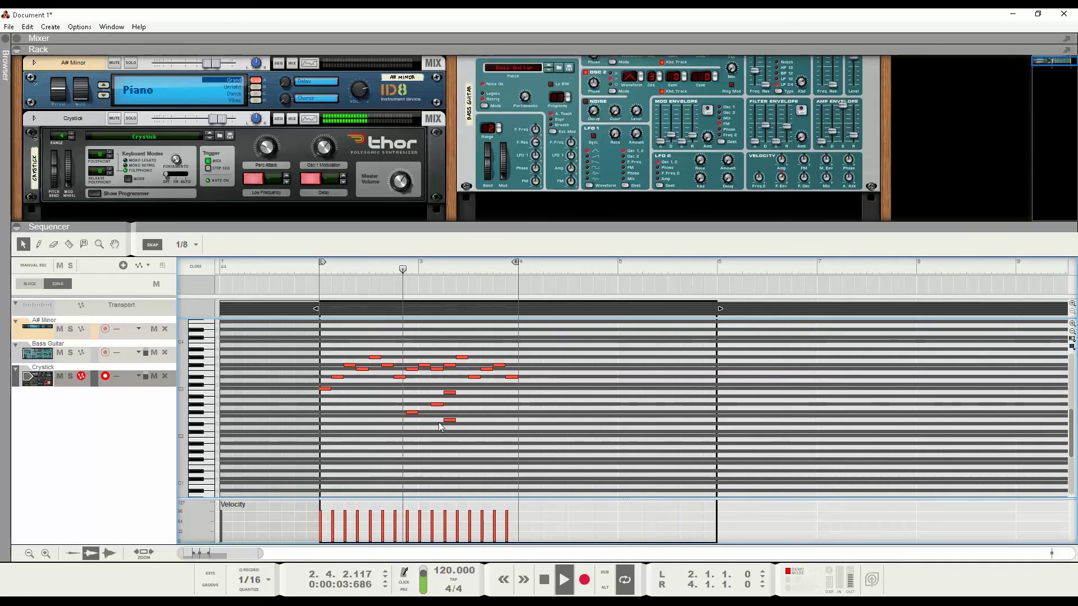
{"action": "left_click_drag", "start_coordinate": [450, 423], "coordinate": [449, 388]}
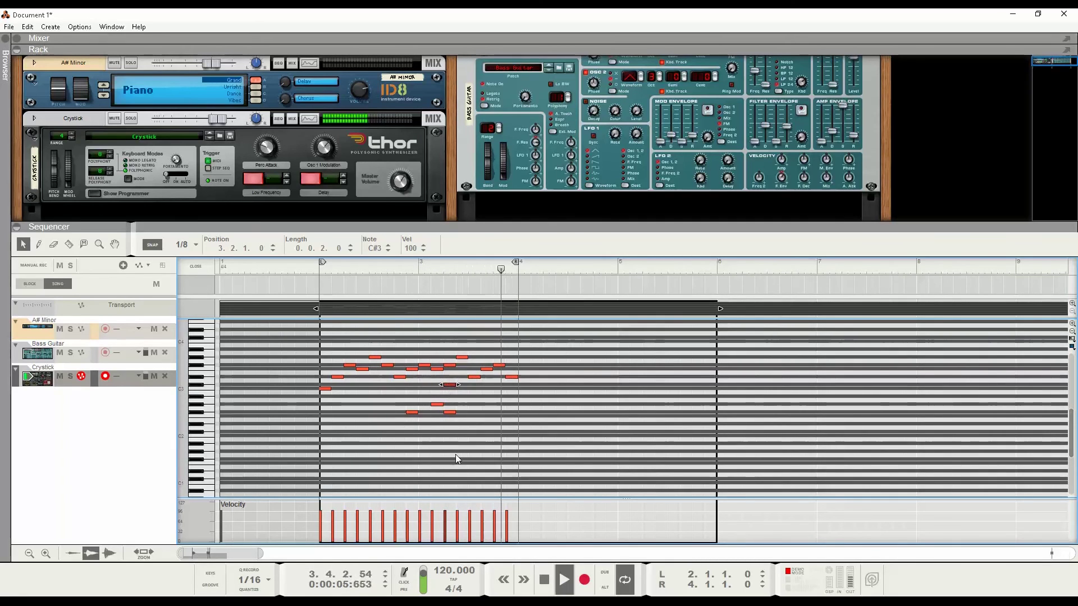
{"action": "left_click_drag", "start_coordinate": [389, 392], "coordinate": [455, 425]}
{"action": "key", "text": "Delete"}
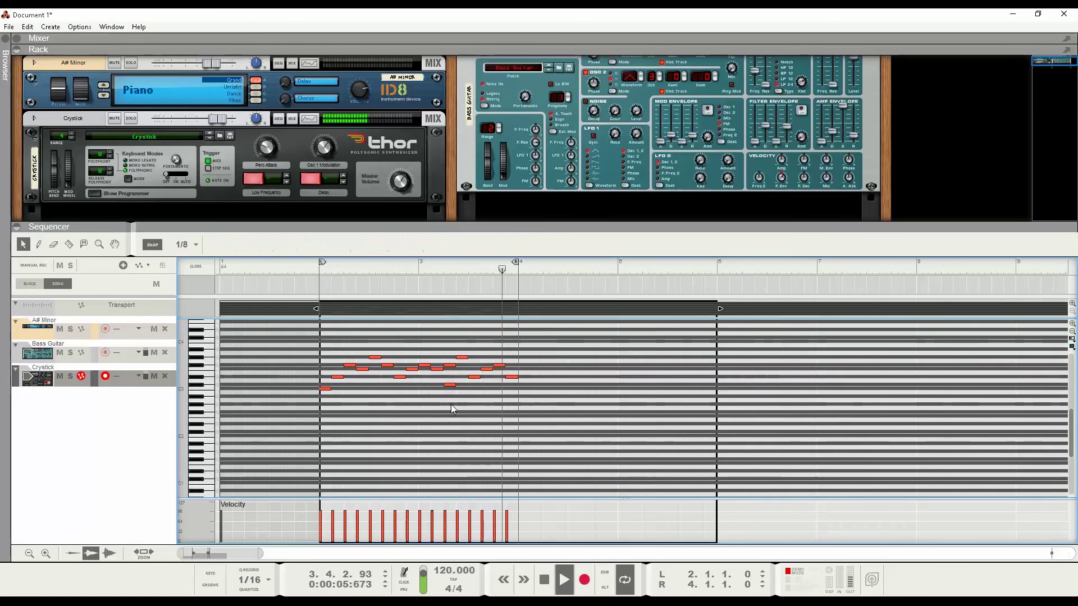
- Delete the last stray low note from the Crystick clip and return to the arrangement
{"action": "left_click", "coordinate": [449, 385]}
{"action": "key", "text": "Delete"}
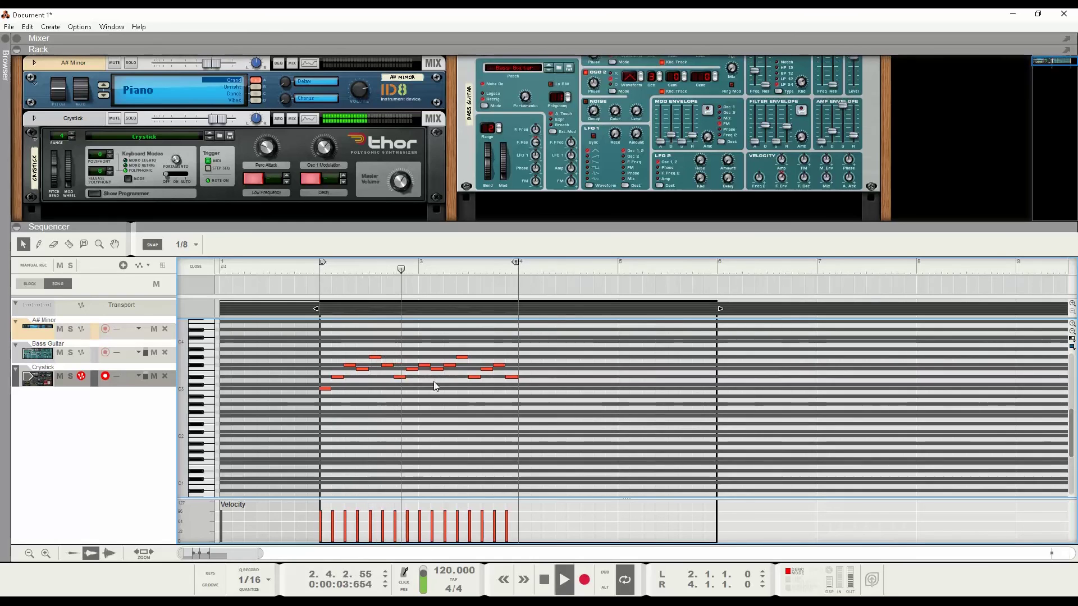
{"action": "left_click", "coordinate": [201, 268]}
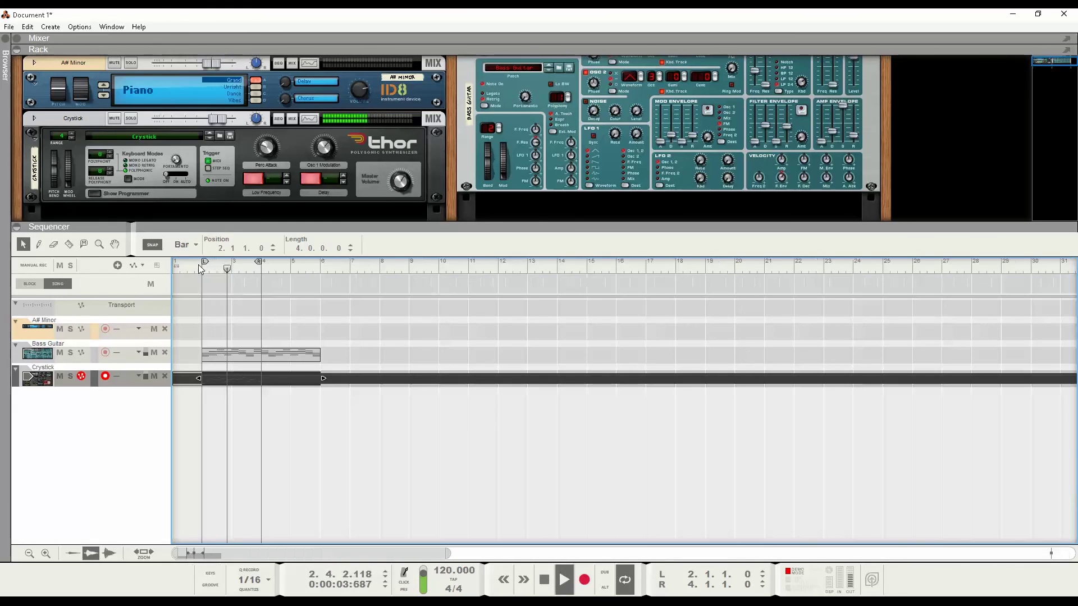
- Check the A# Minor, Bass Guitar and Crystick tracks, briefly reopening the Crystick clip
{"action": "left_click", "coordinate": [178, 331]}
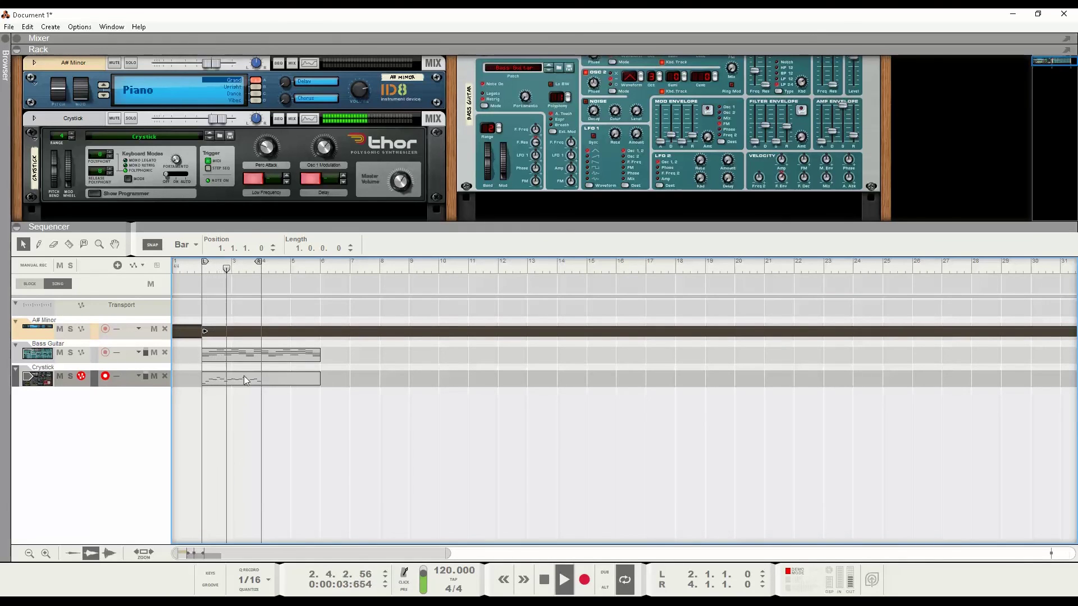
{"action": "left_click", "coordinate": [187, 373]}
{"action": "left_click", "coordinate": [182, 354]}
{"action": "left_click", "coordinate": [188, 331]}
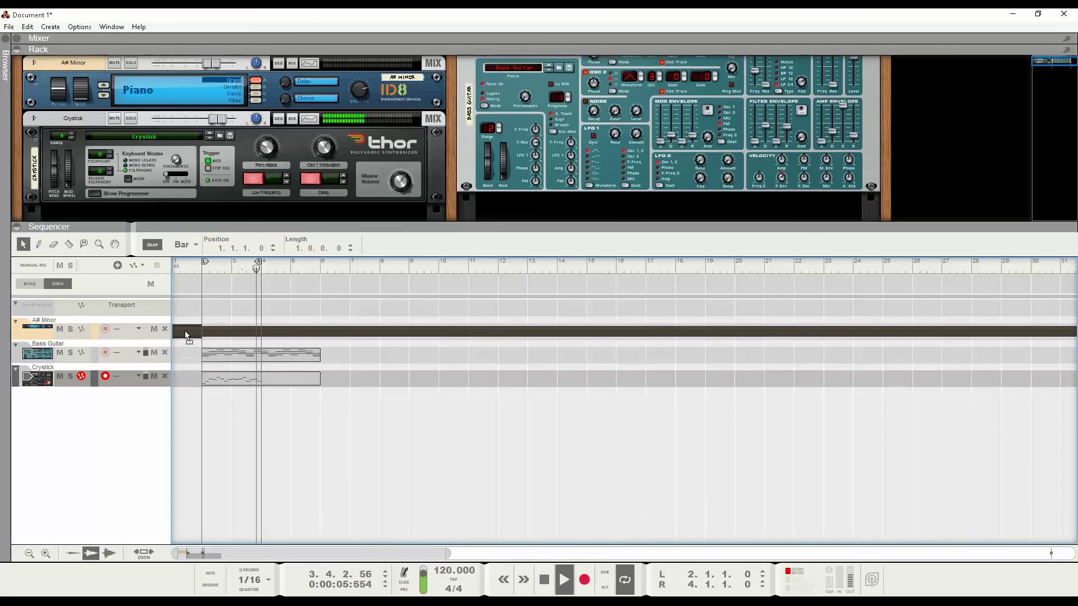
{"action": "double_click", "coordinate": [251, 380]}
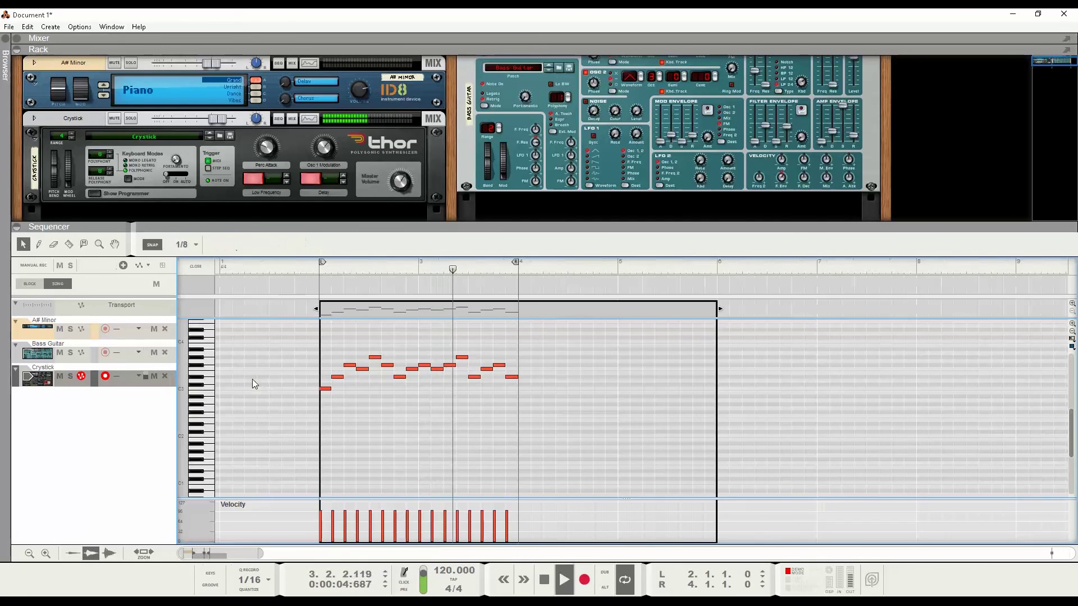
{"action": "left_click", "coordinate": [197, 267]}
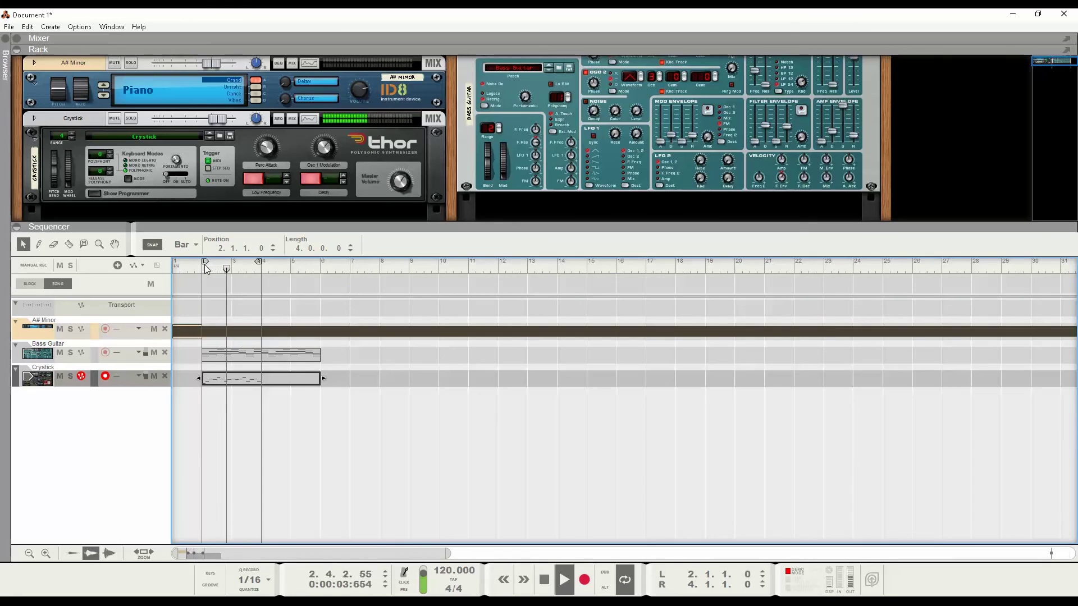